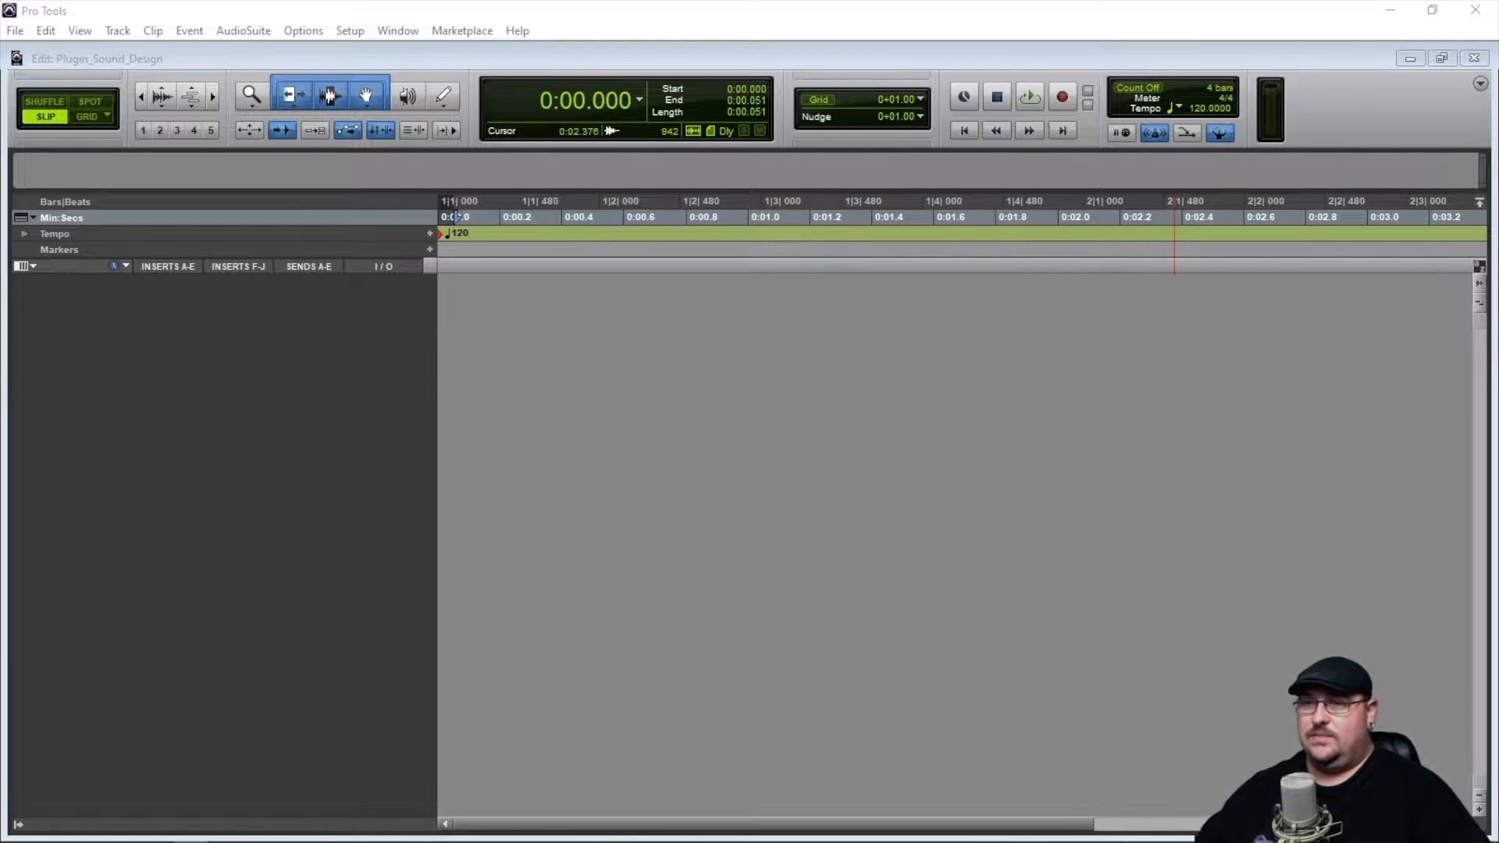
Switch to Pro Tools and create a click track in the empty session.
key("alt+Tab")
left_click(117, 31)
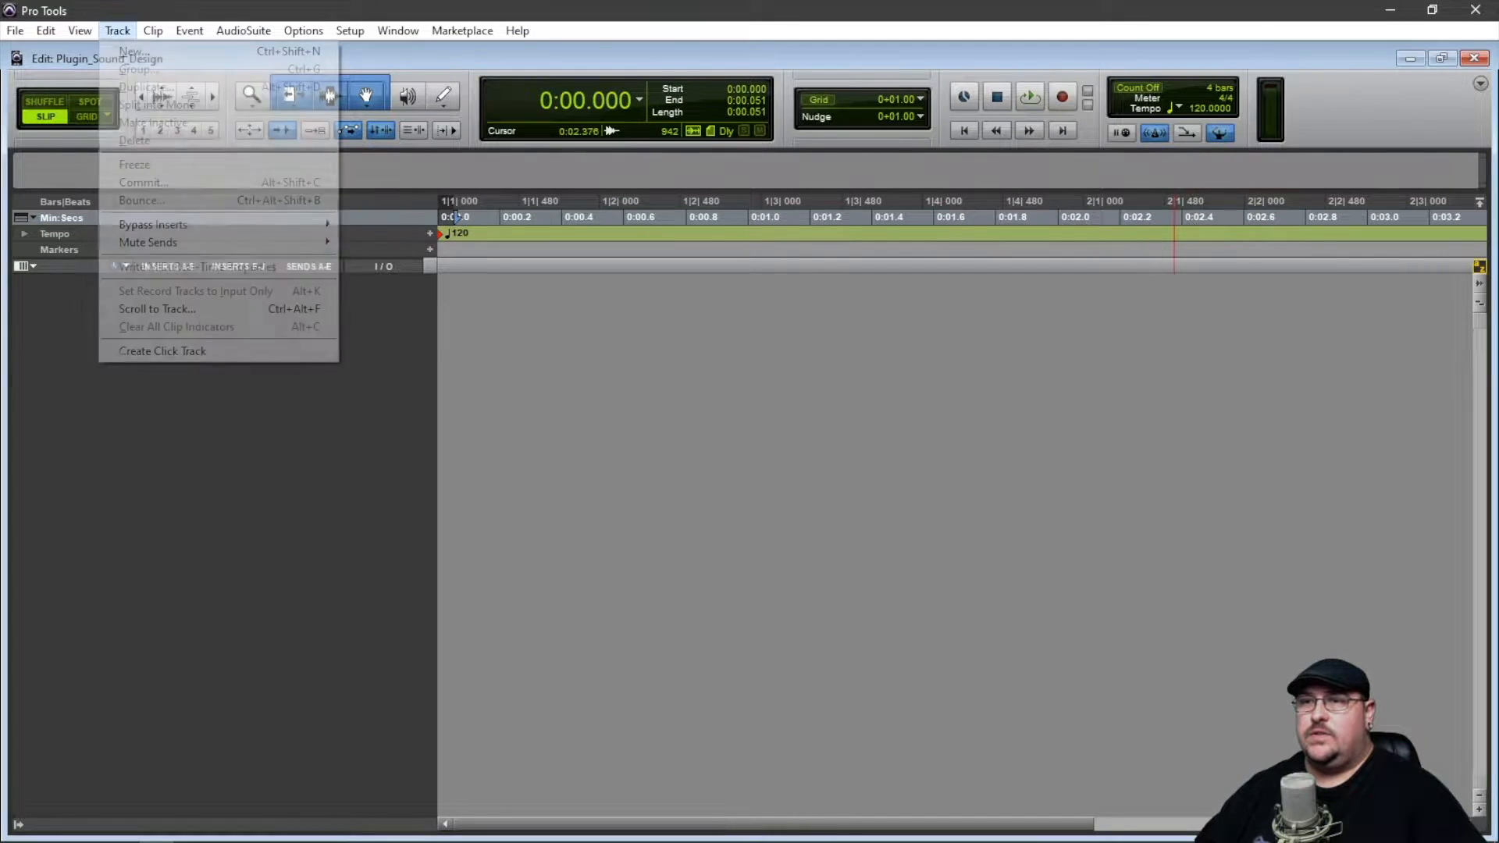
left_click(163, 350)
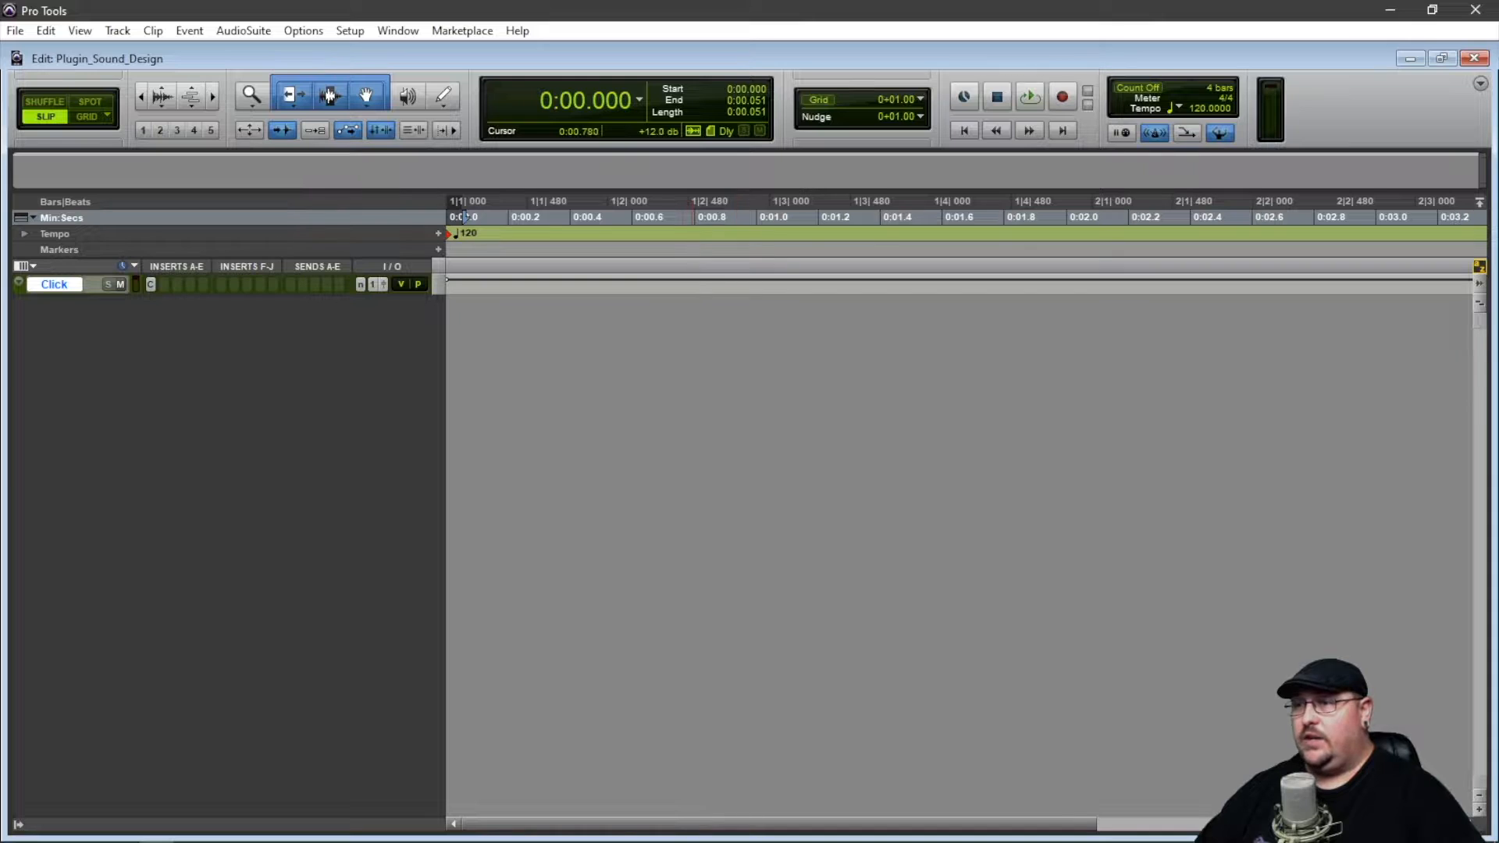
Bounce about the first 0.84 seconds of the click track as a 16-bit, 44.1 kHz WAV and import it to a new track.
left_click_drag(706, 284, 445, 285)
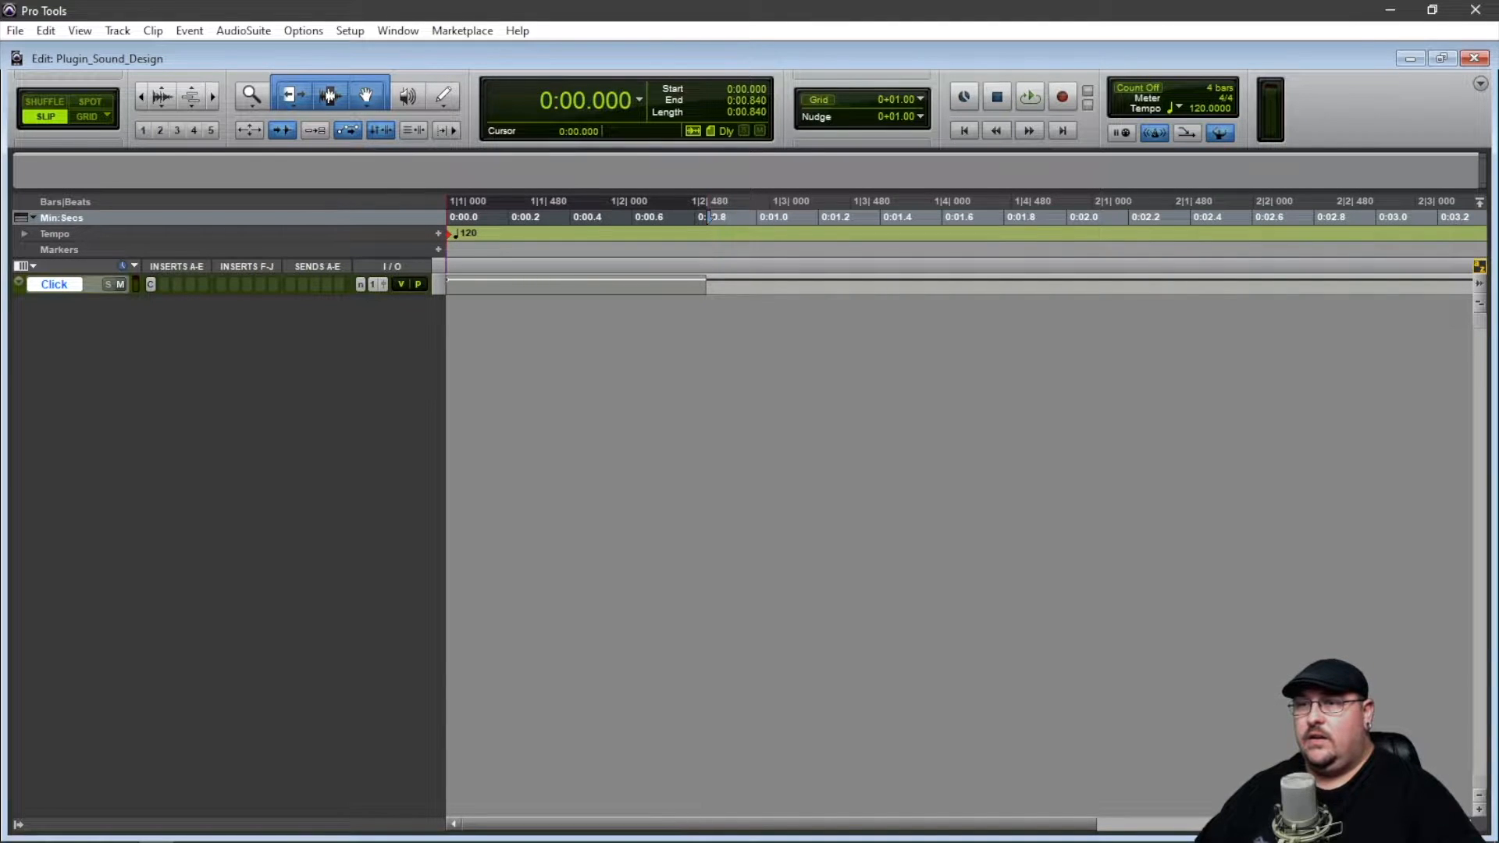
right_click(55, 279)
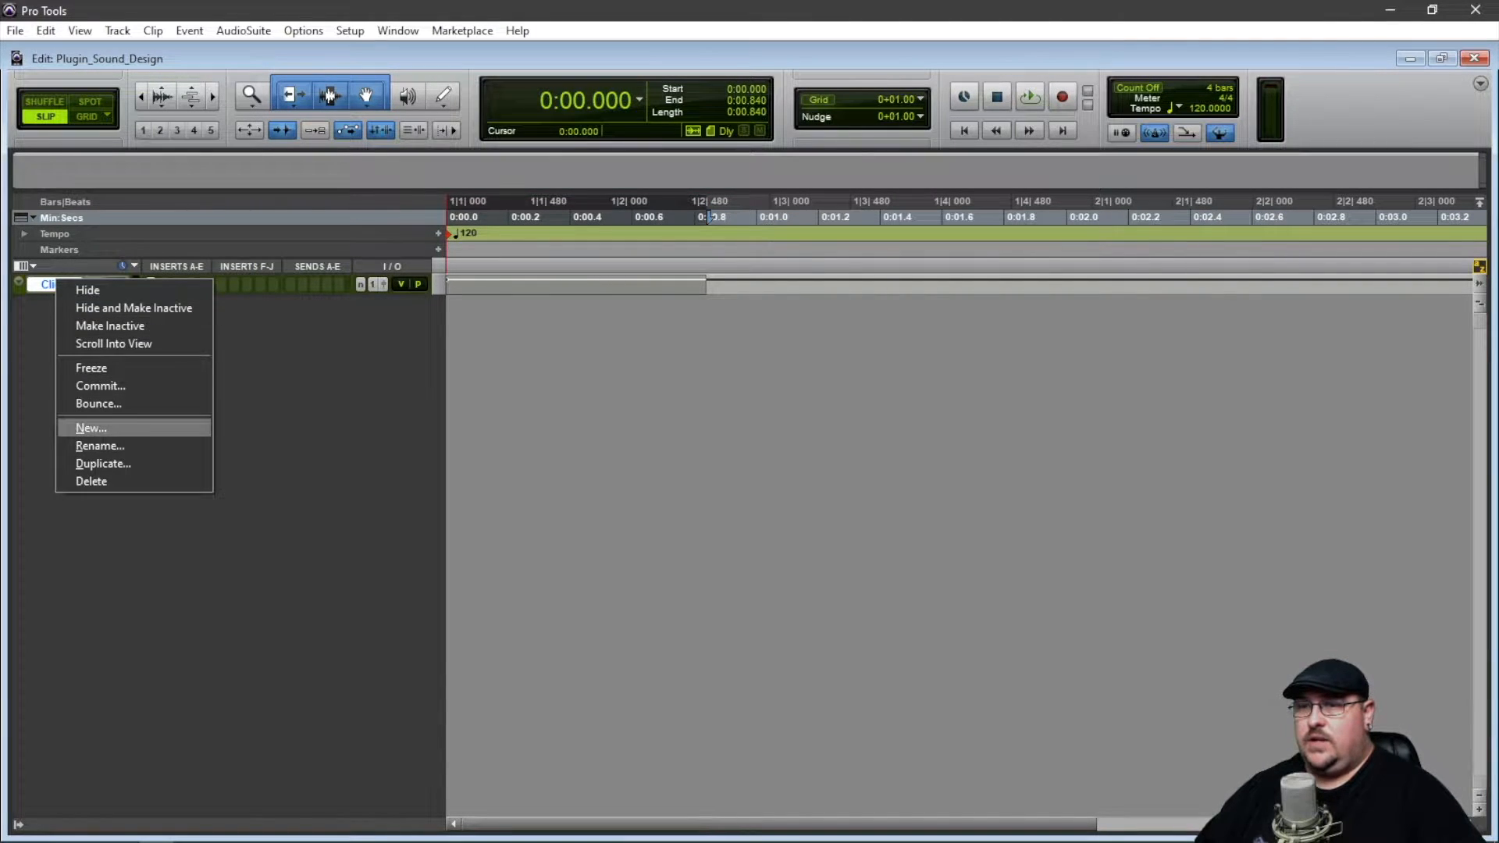
left_click(98, 403)
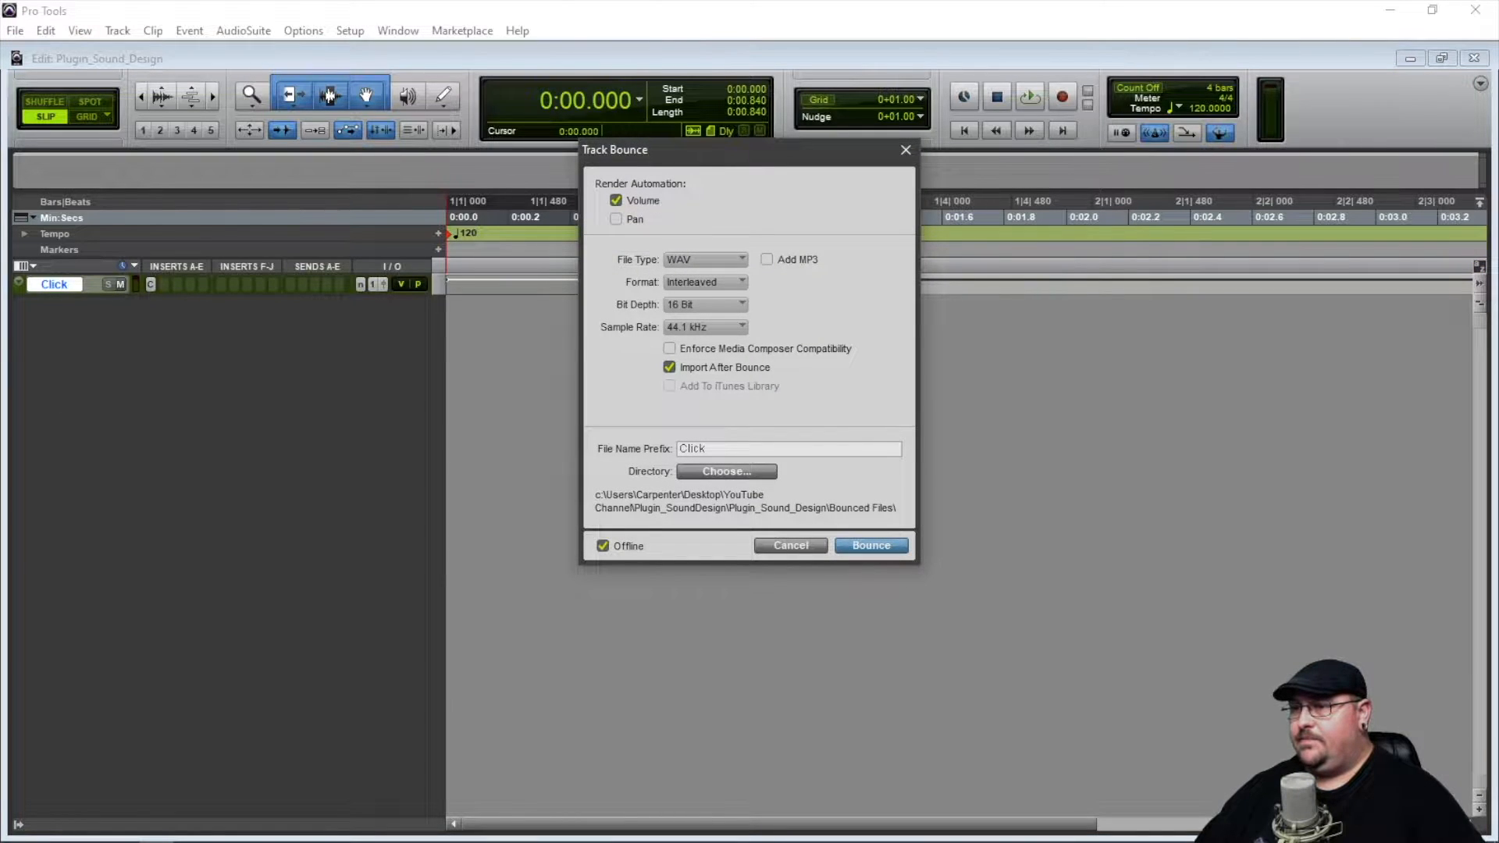
key("Return")
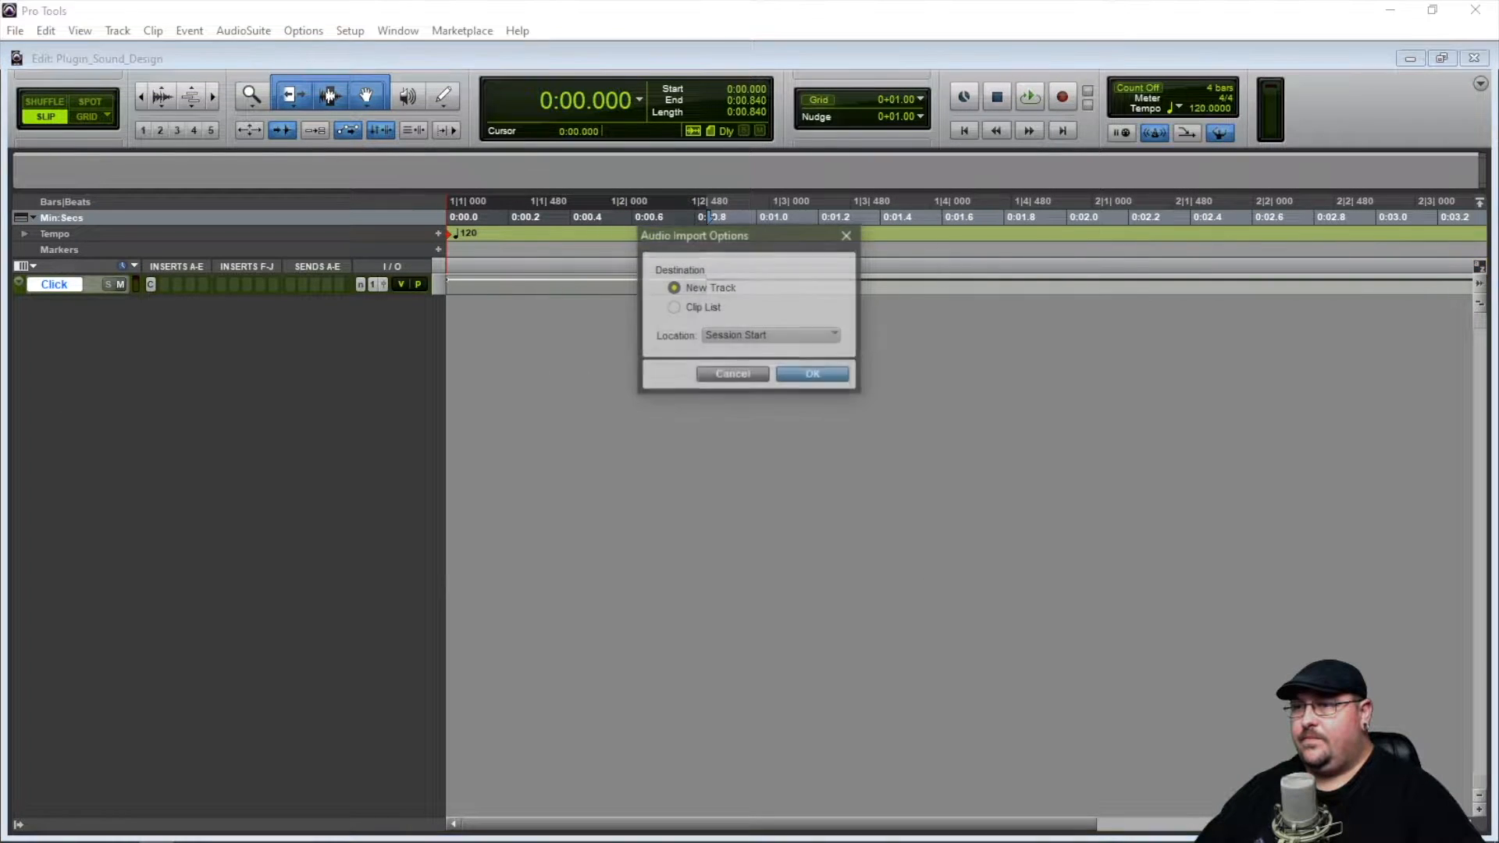
key("Return")
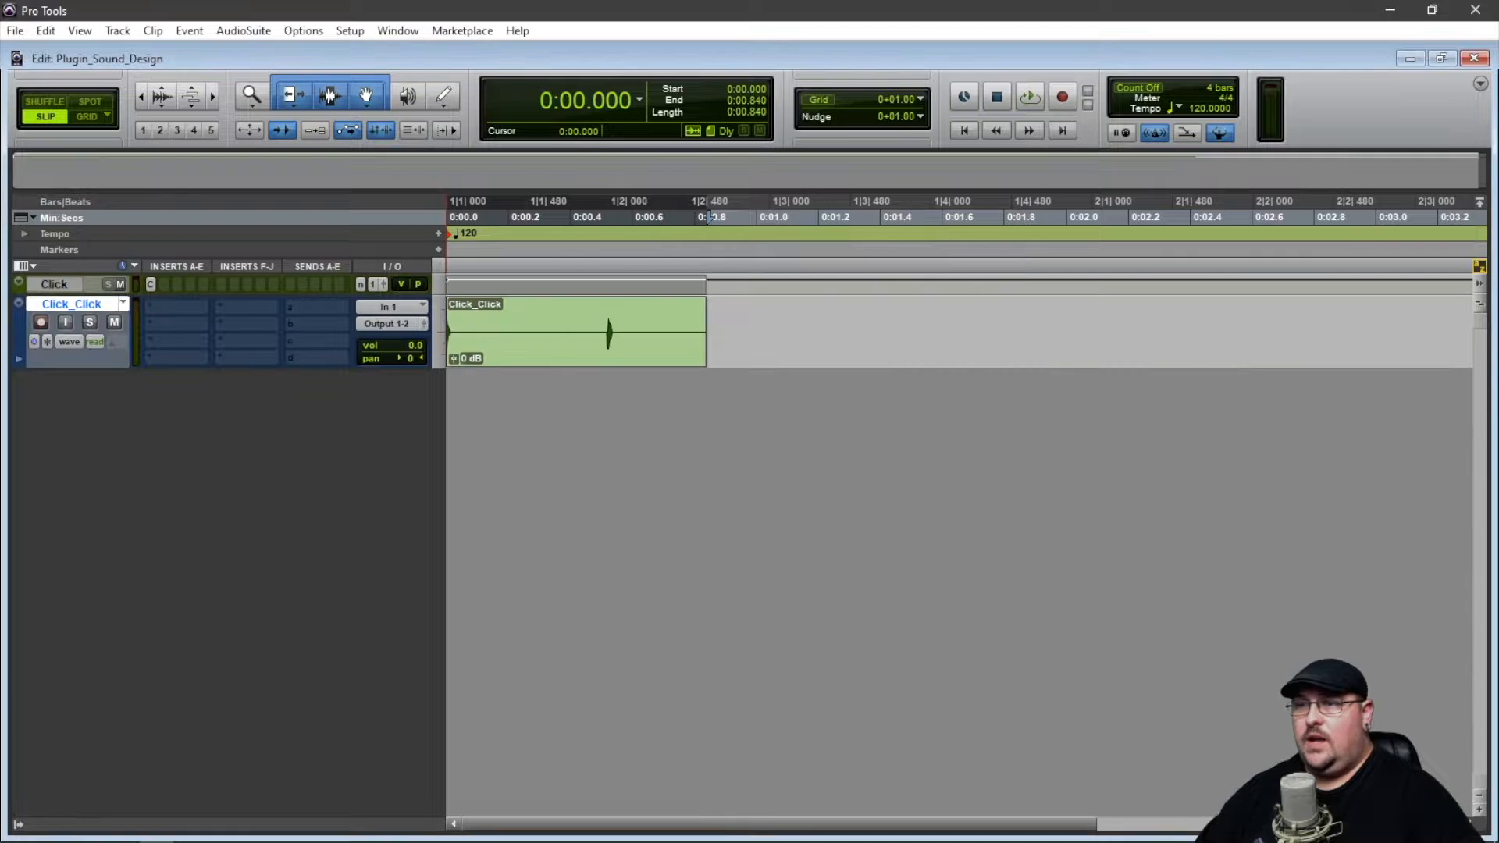
Cut the second click, a selection about 0.18 seconds long, from the bounced clip and place it at the start of a new audio track.
left_click_drag(591, 332, 647, 331)
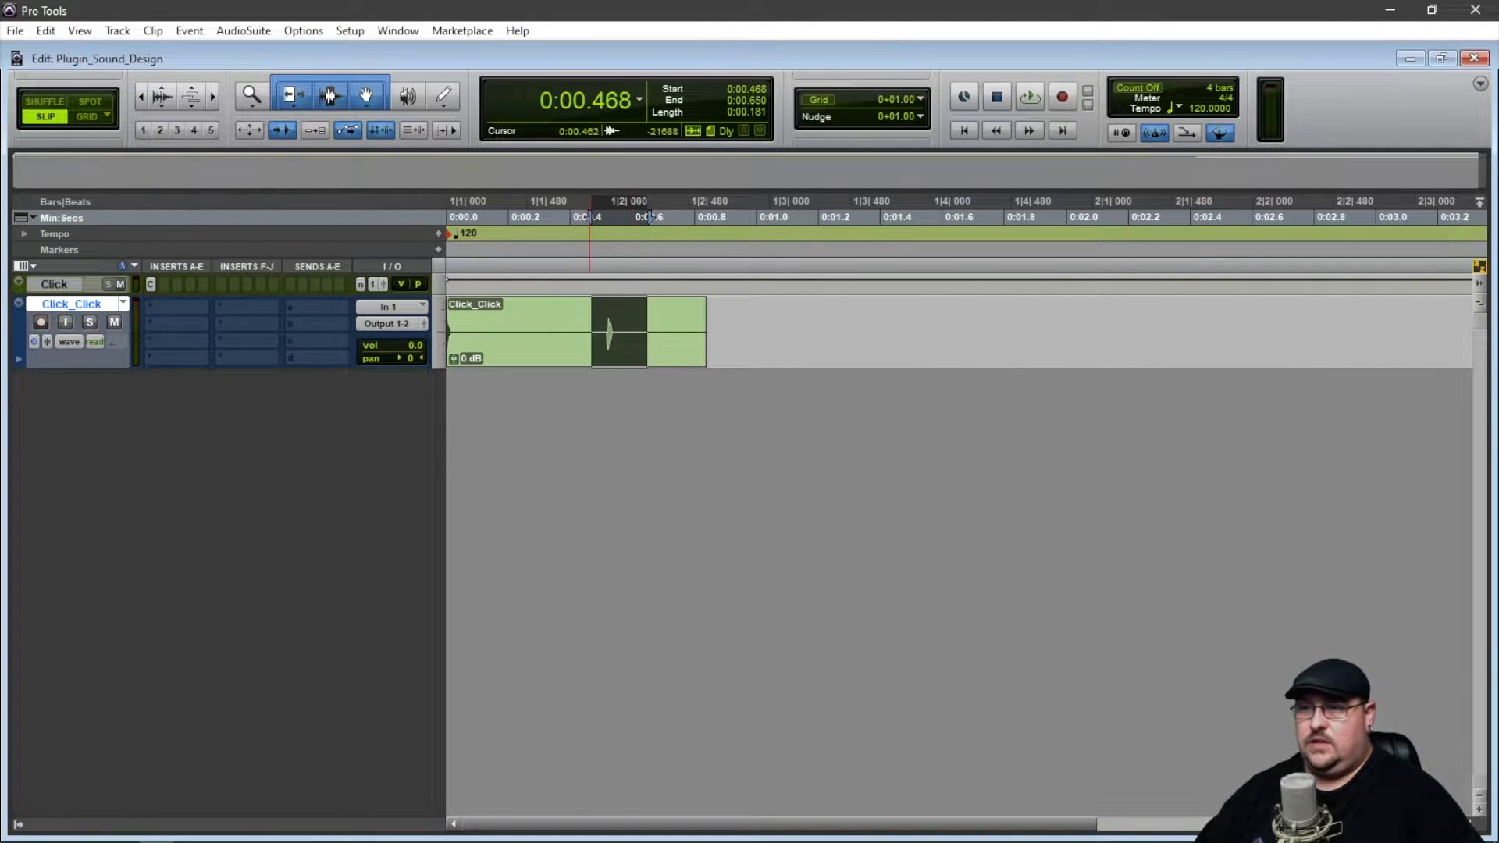
key("space")
key("space")
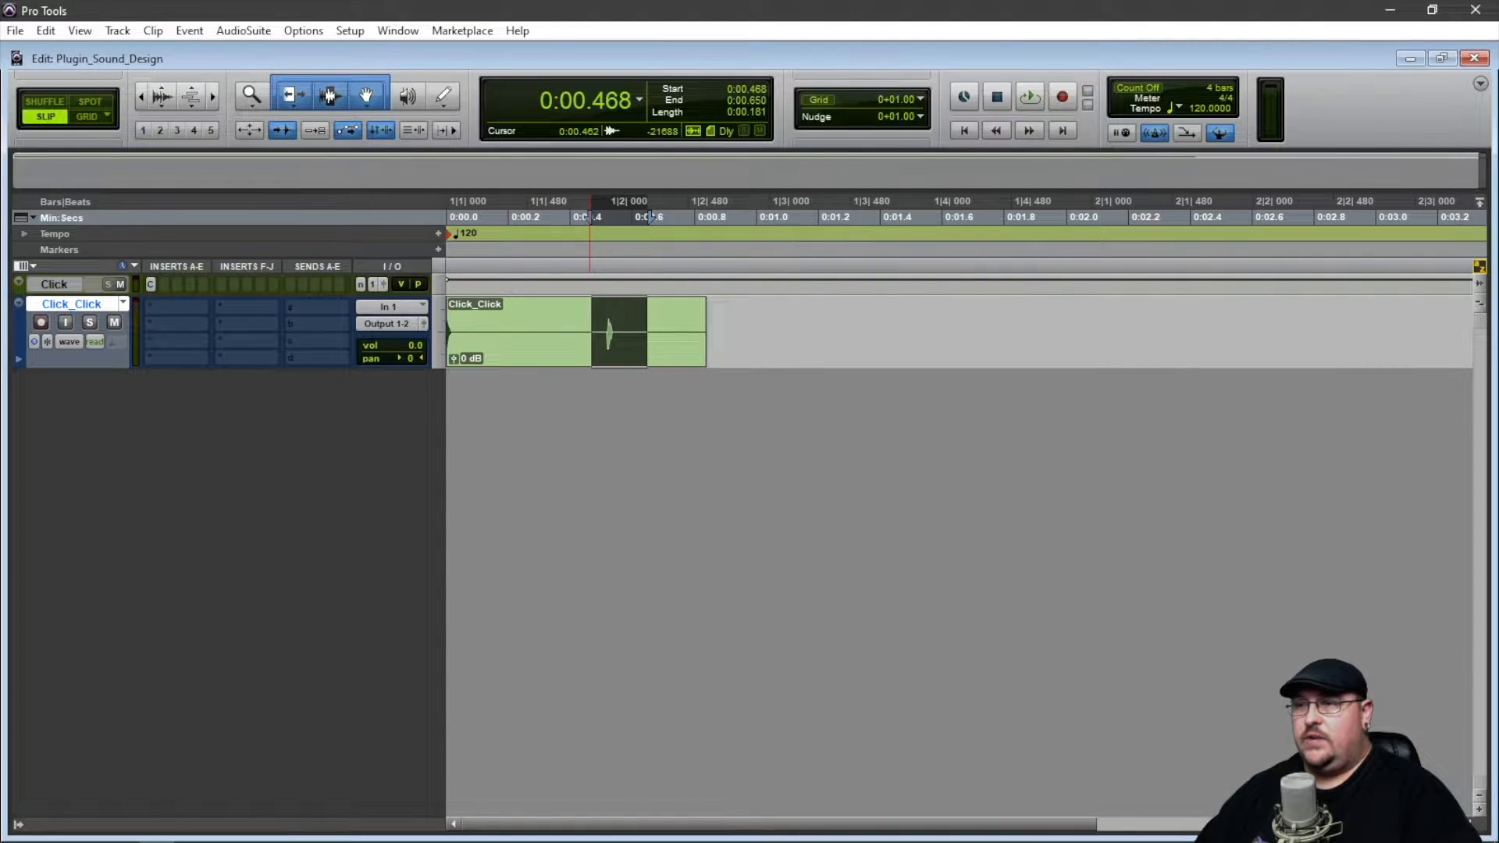
key("Delete")
key("ctrl+shift+n")
key("Return")
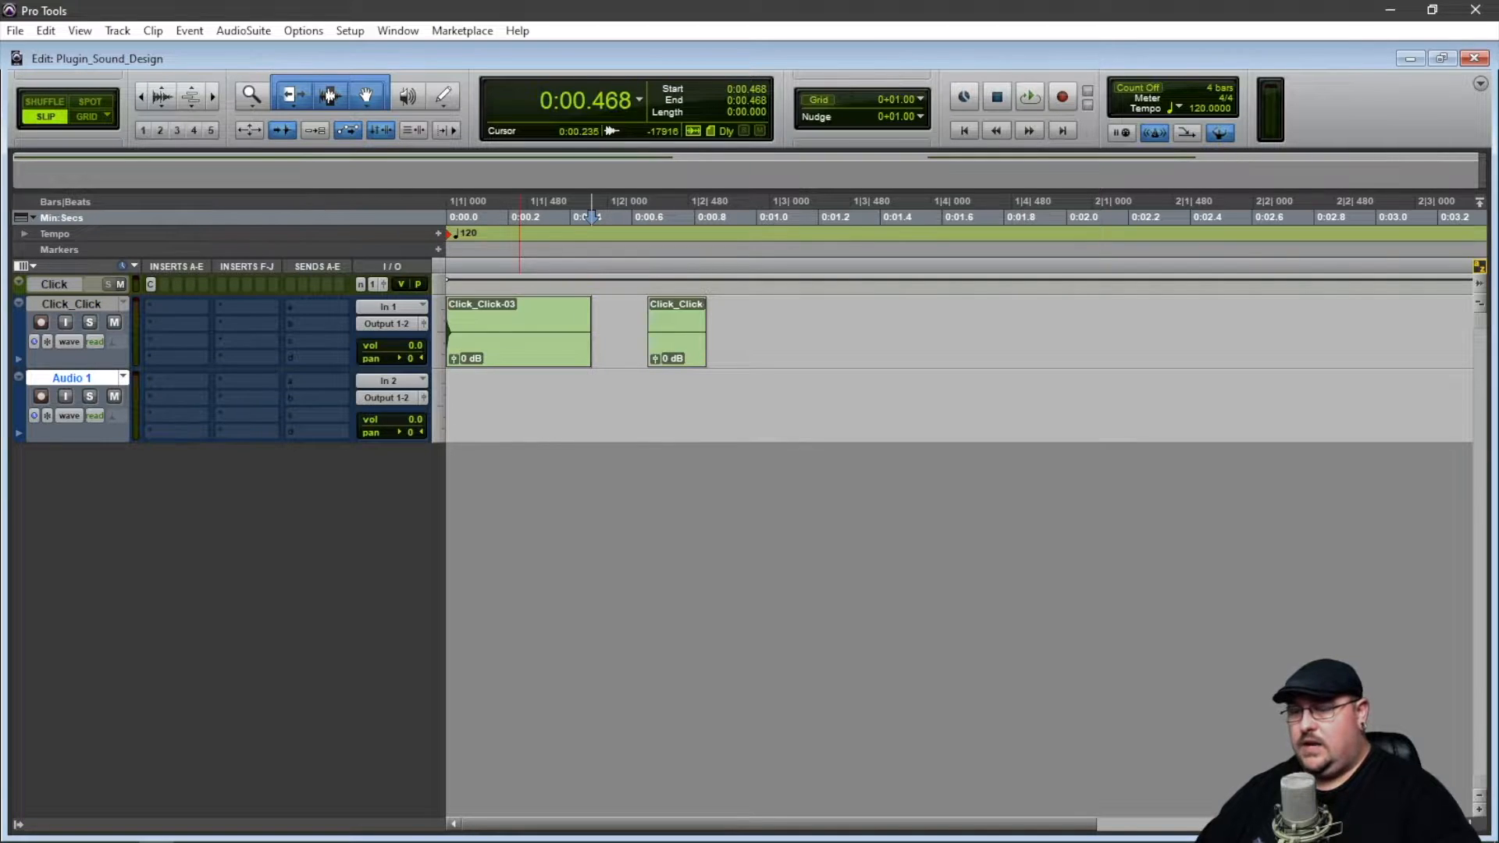
key("ctrl+v")
left_click_drag(624, 347, 450, 406)
Delete the Click_Click track with its remaining clips and the original Click track.
right_click(71, 304)
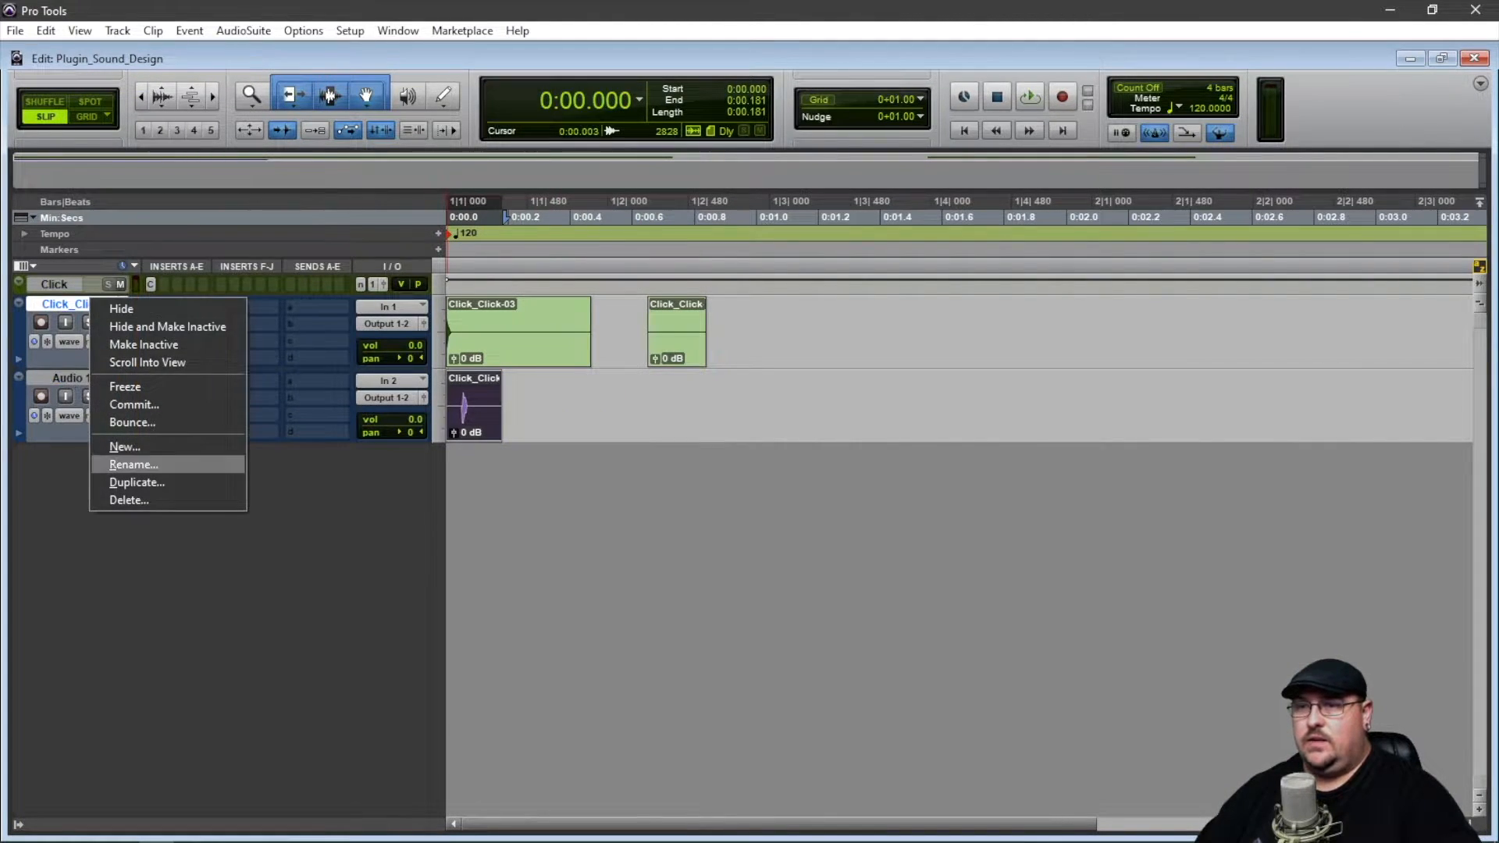
left_click(132, 500)
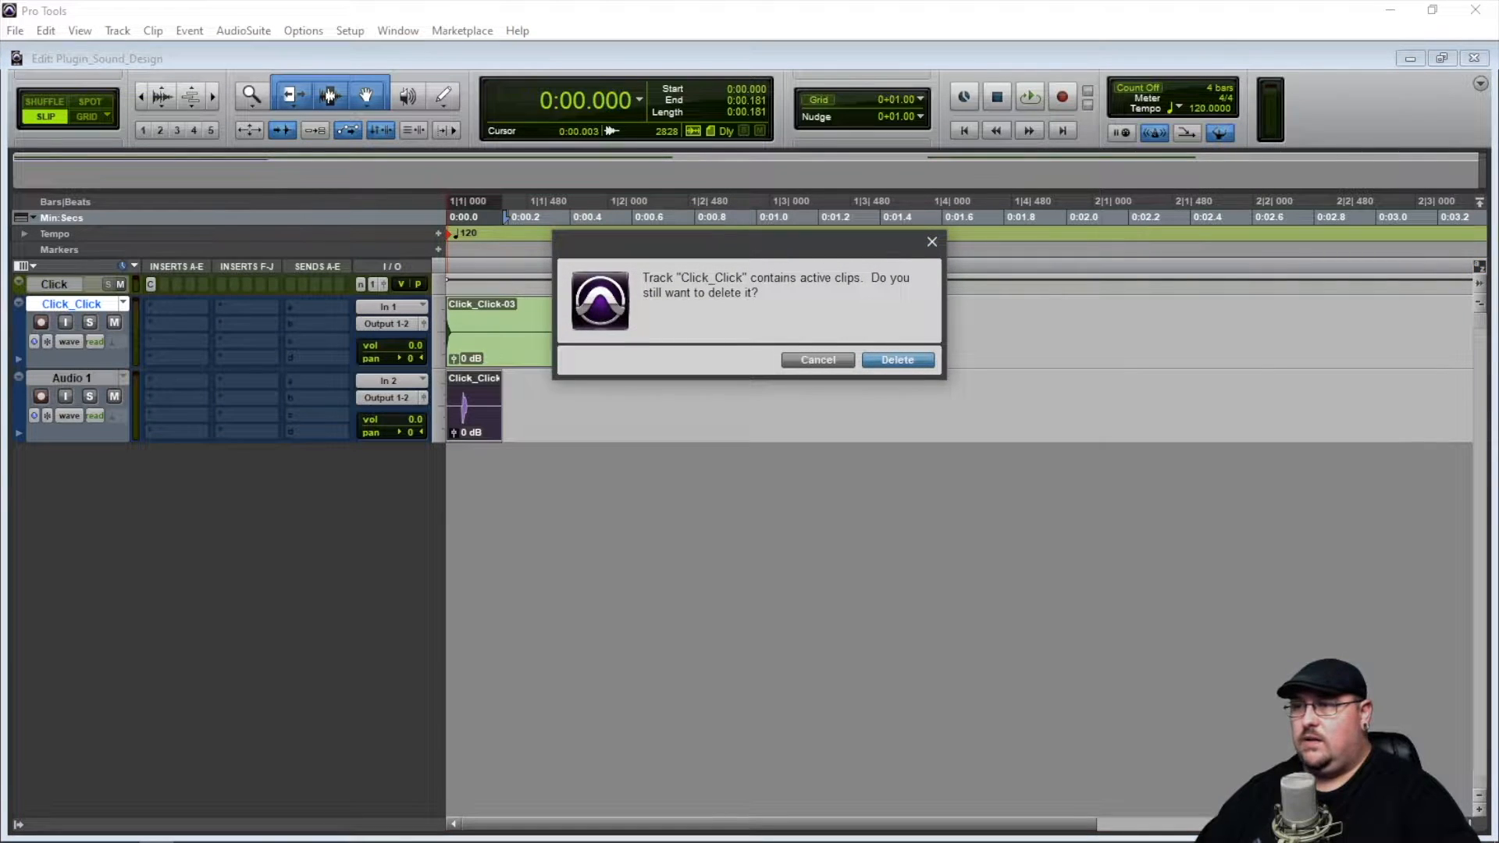
key("Return")
right_click(66, 284)
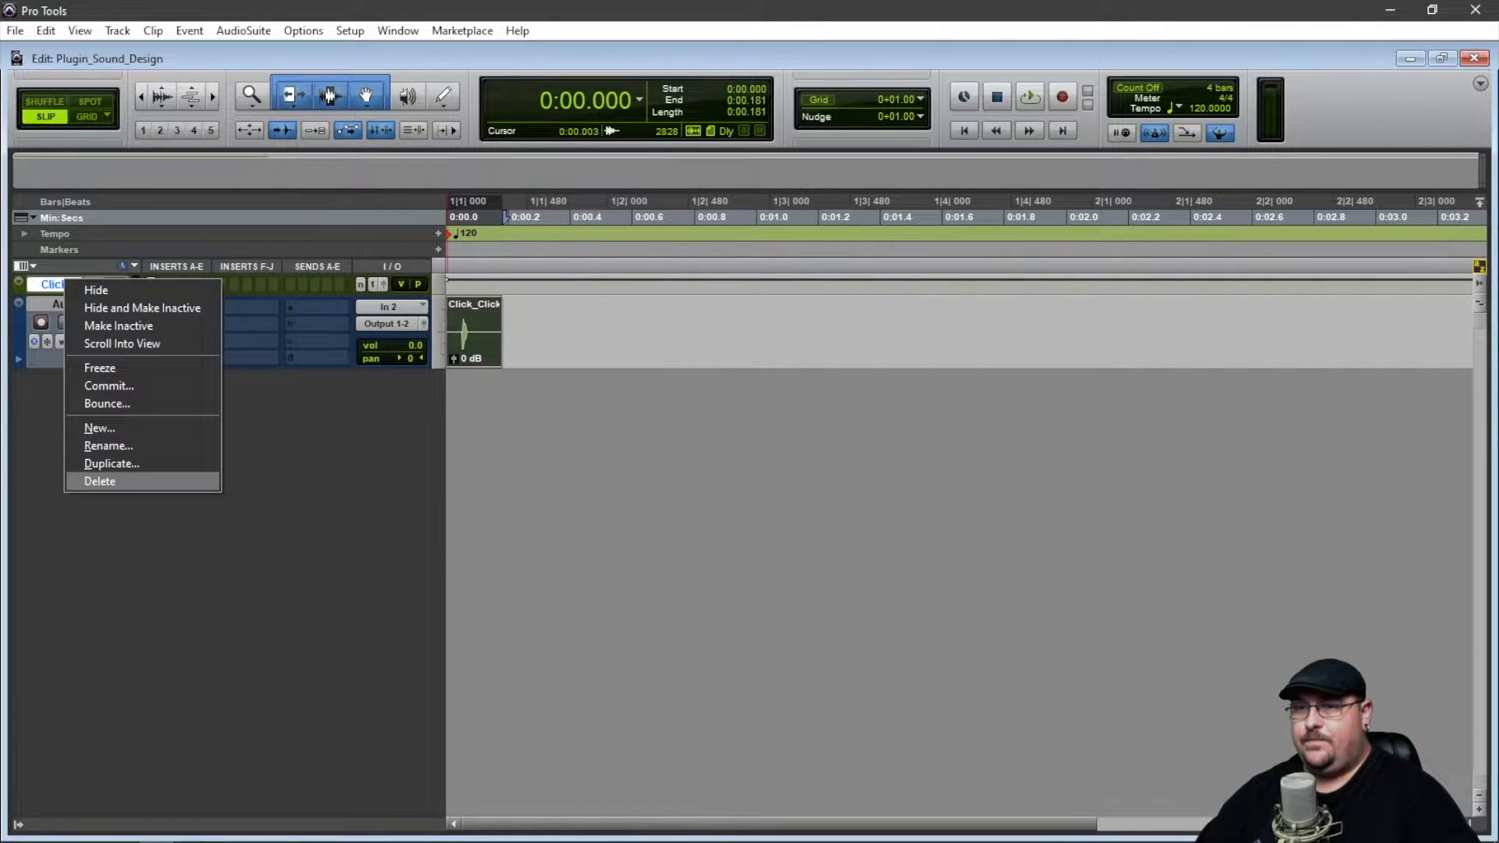
left_click(118, 482)
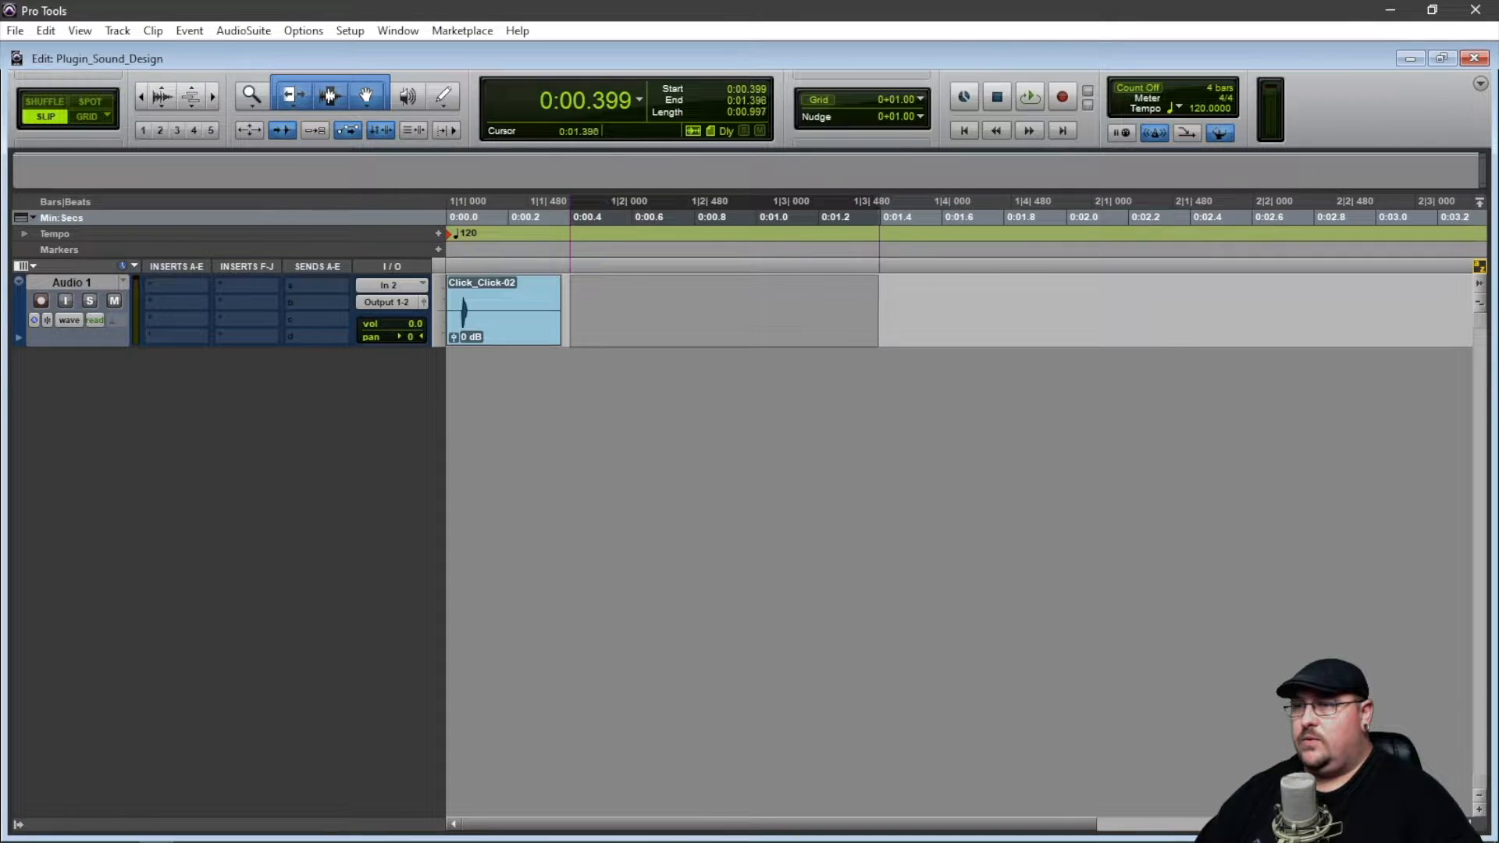
Consolidate about 2.29 seconds of silence on Audio 1 and merge it with the click into one clip about 2.59 seconds long.
left_click_drag(878, 301, 1277, 301)
key("alt+shift+3")
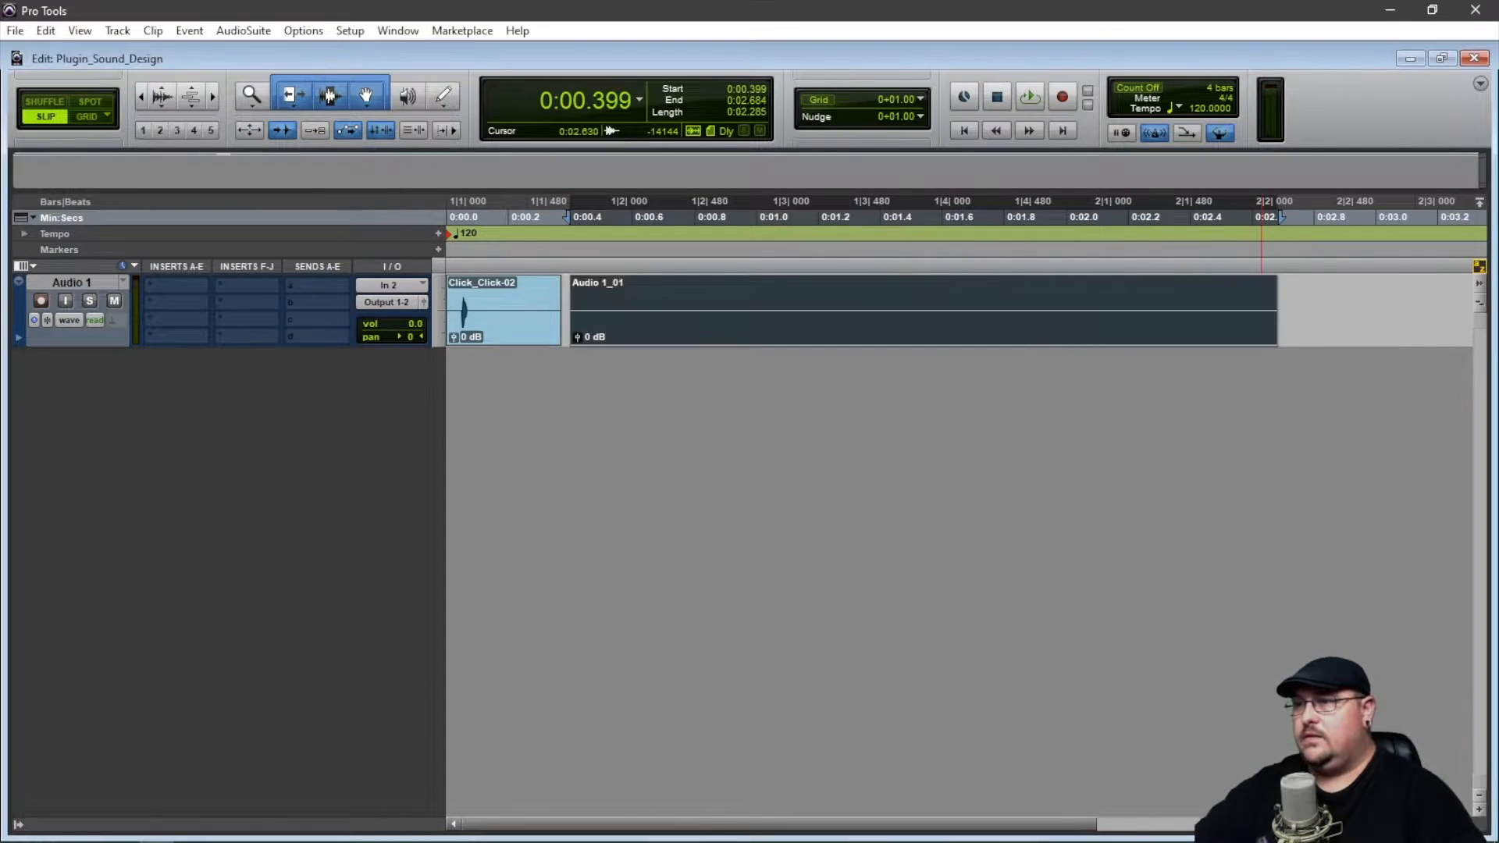
left_click_drag(684, 328, 655, 327)
left_click(520, 327, "shift")
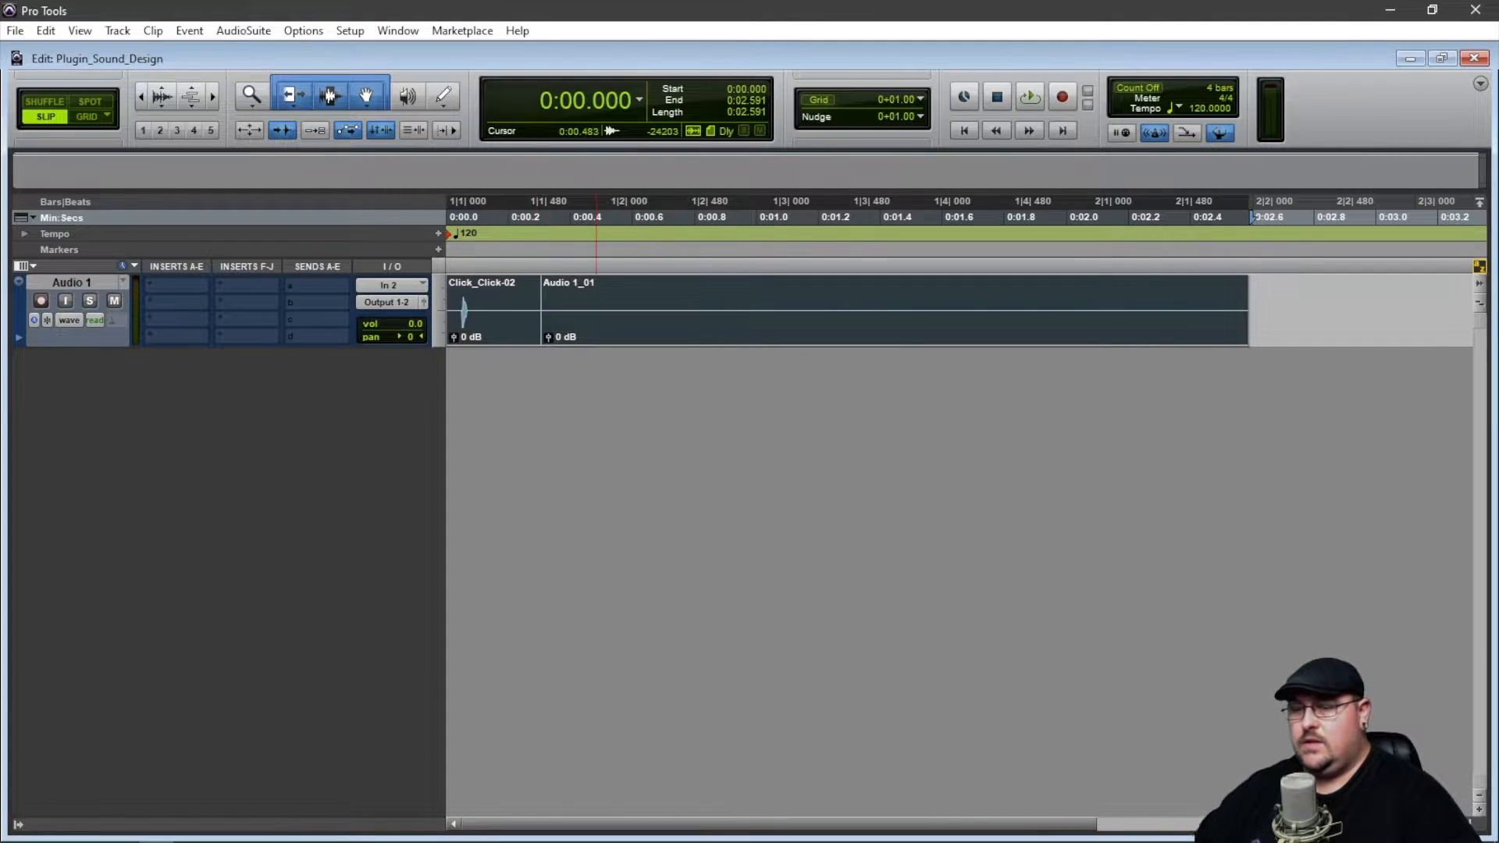
key("alt+shift+3")
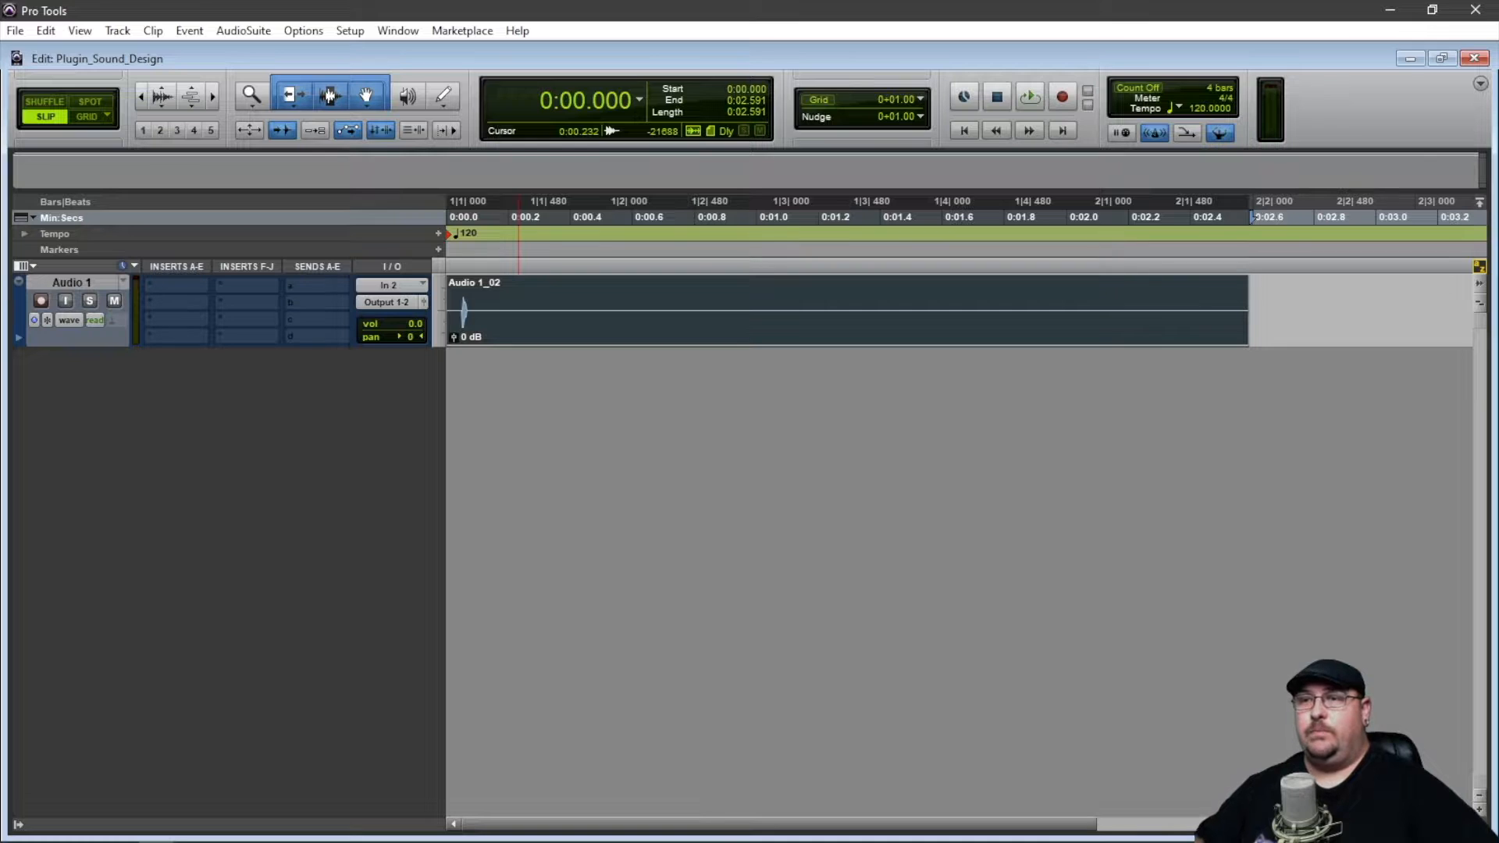
Insert the mono Mod Delay III plug-in in the first insert slot of Audio 1.
left_click(177, 285)
mouse_move(226, 314)
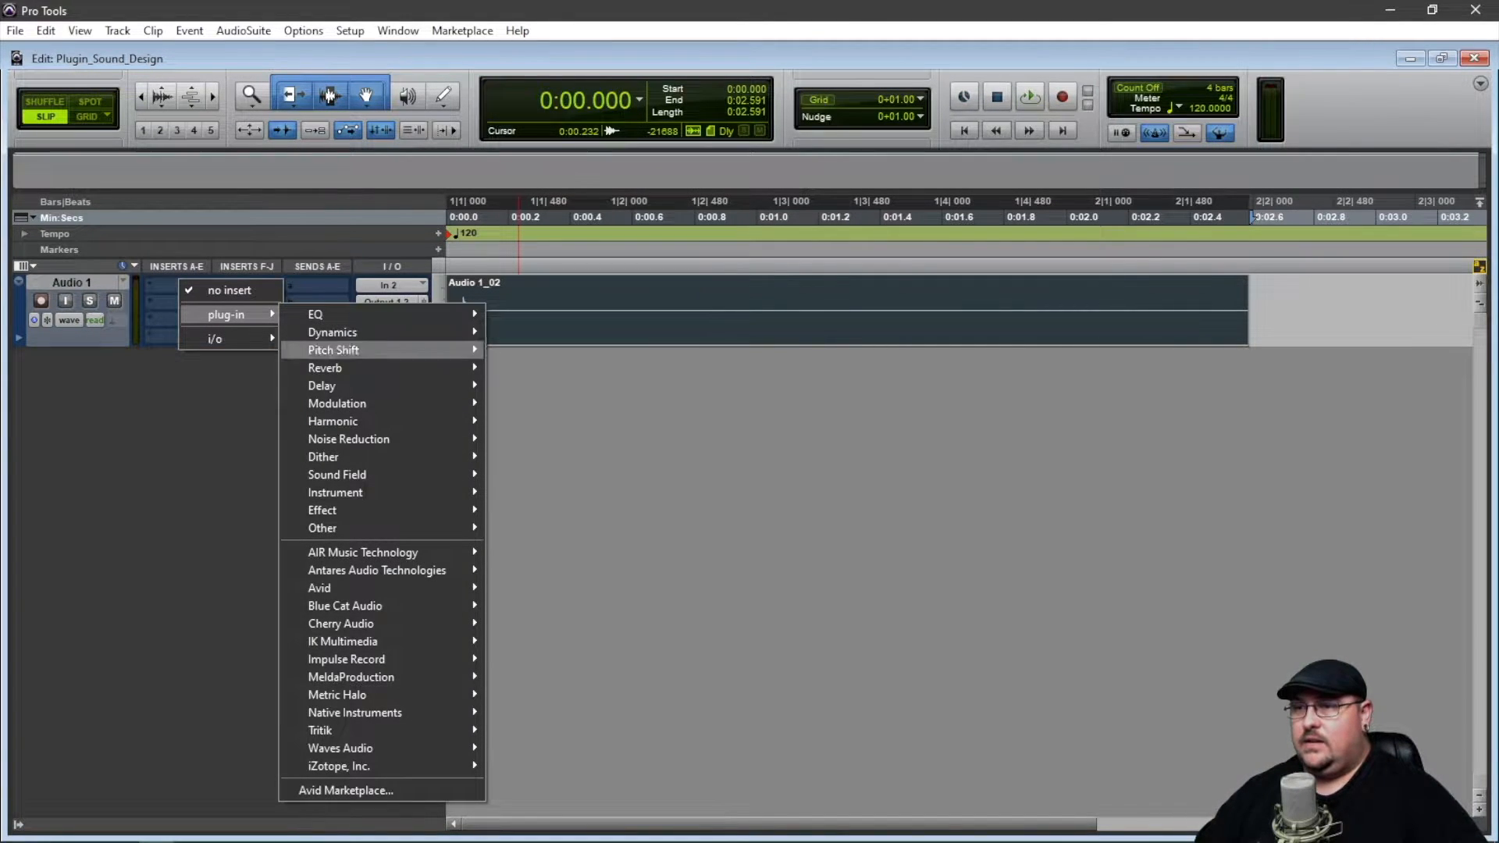
mouse_move(322, 386)
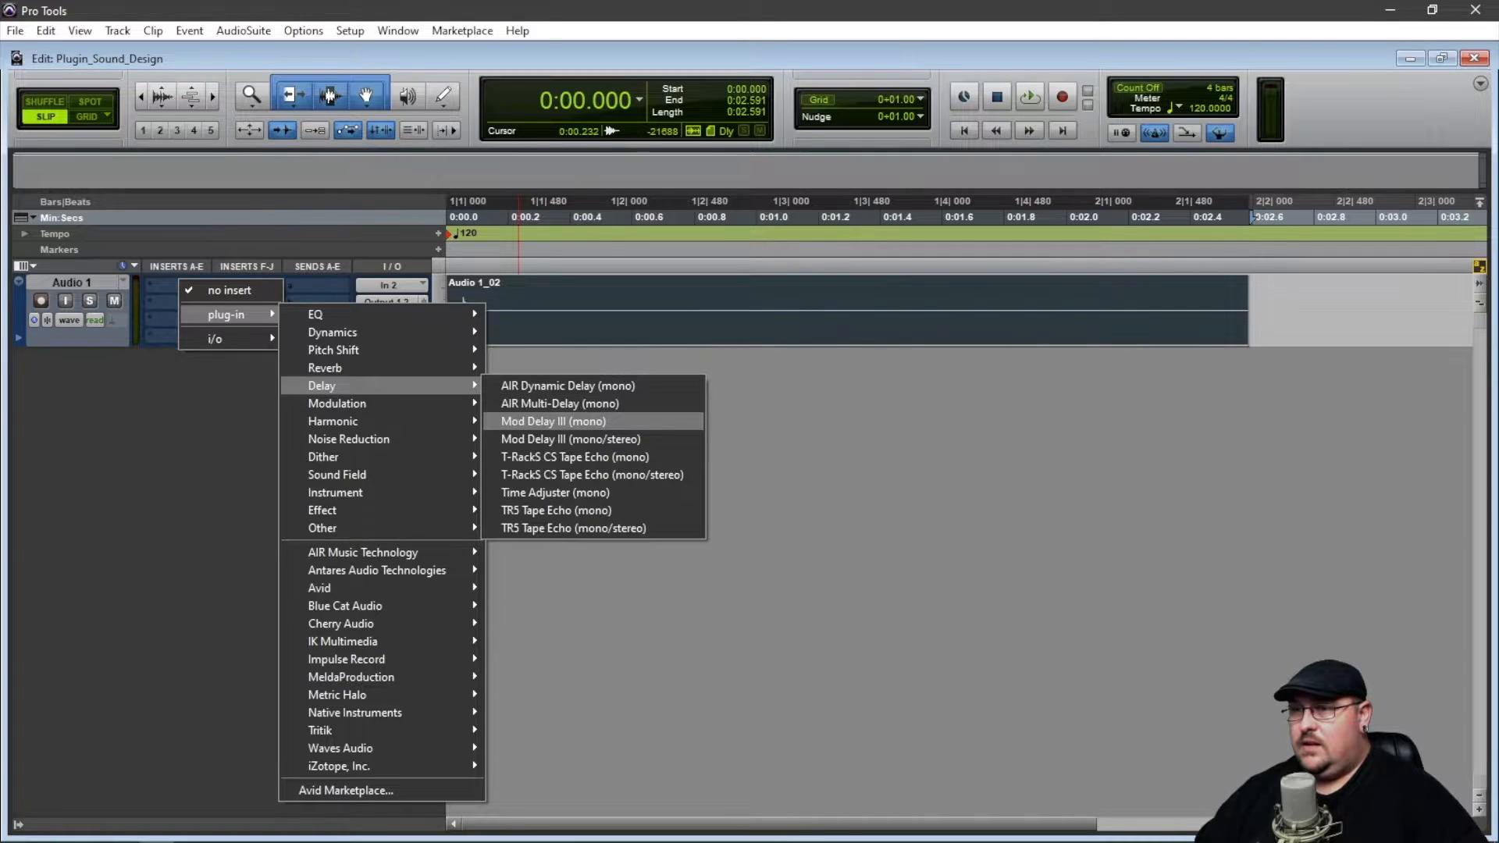
left_click(552, 421)
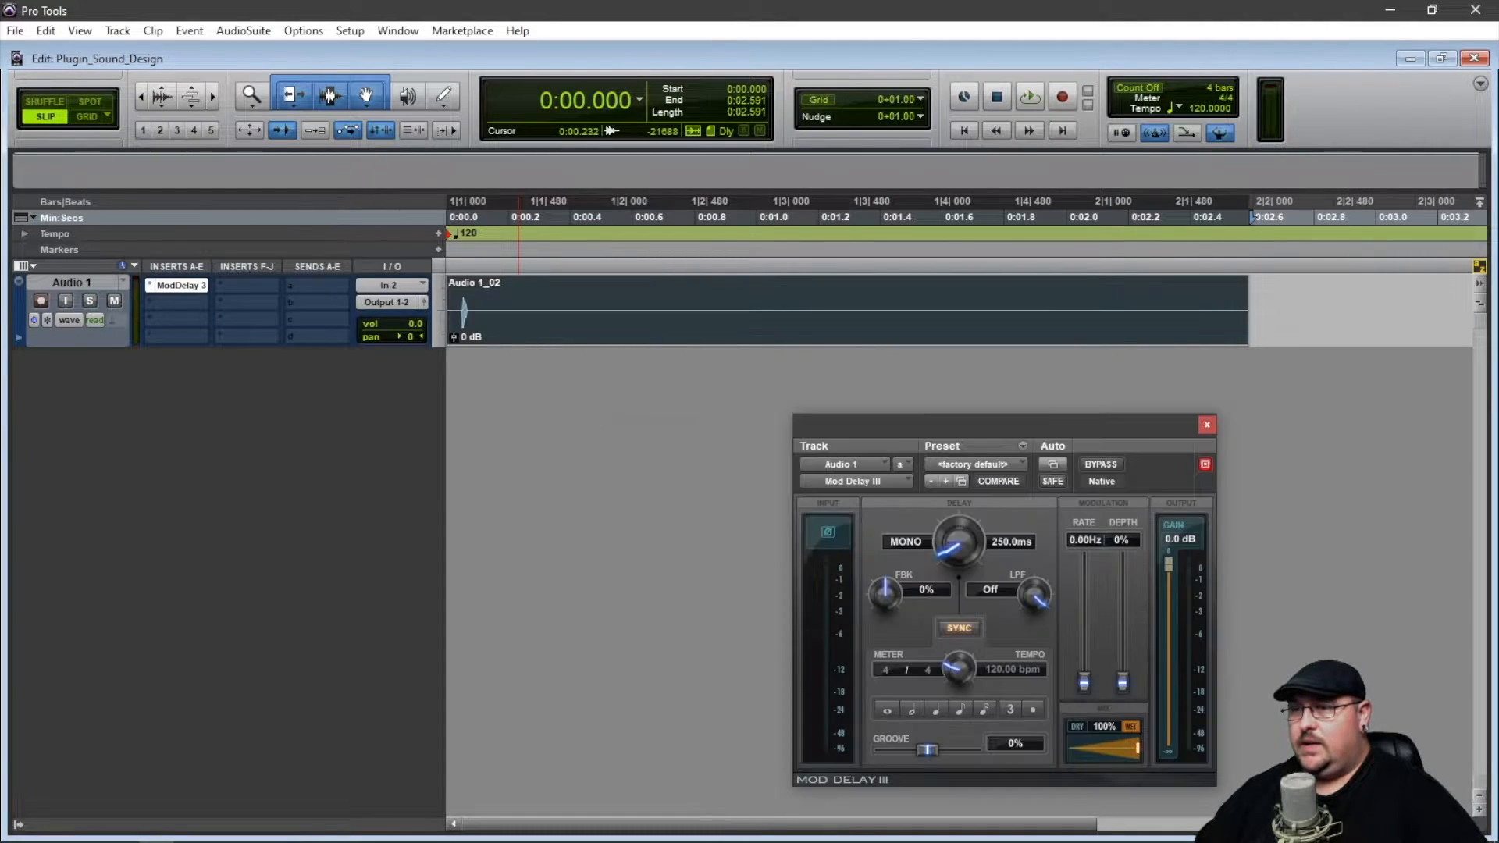
left_click_drag(1028, 427, 888, 369)
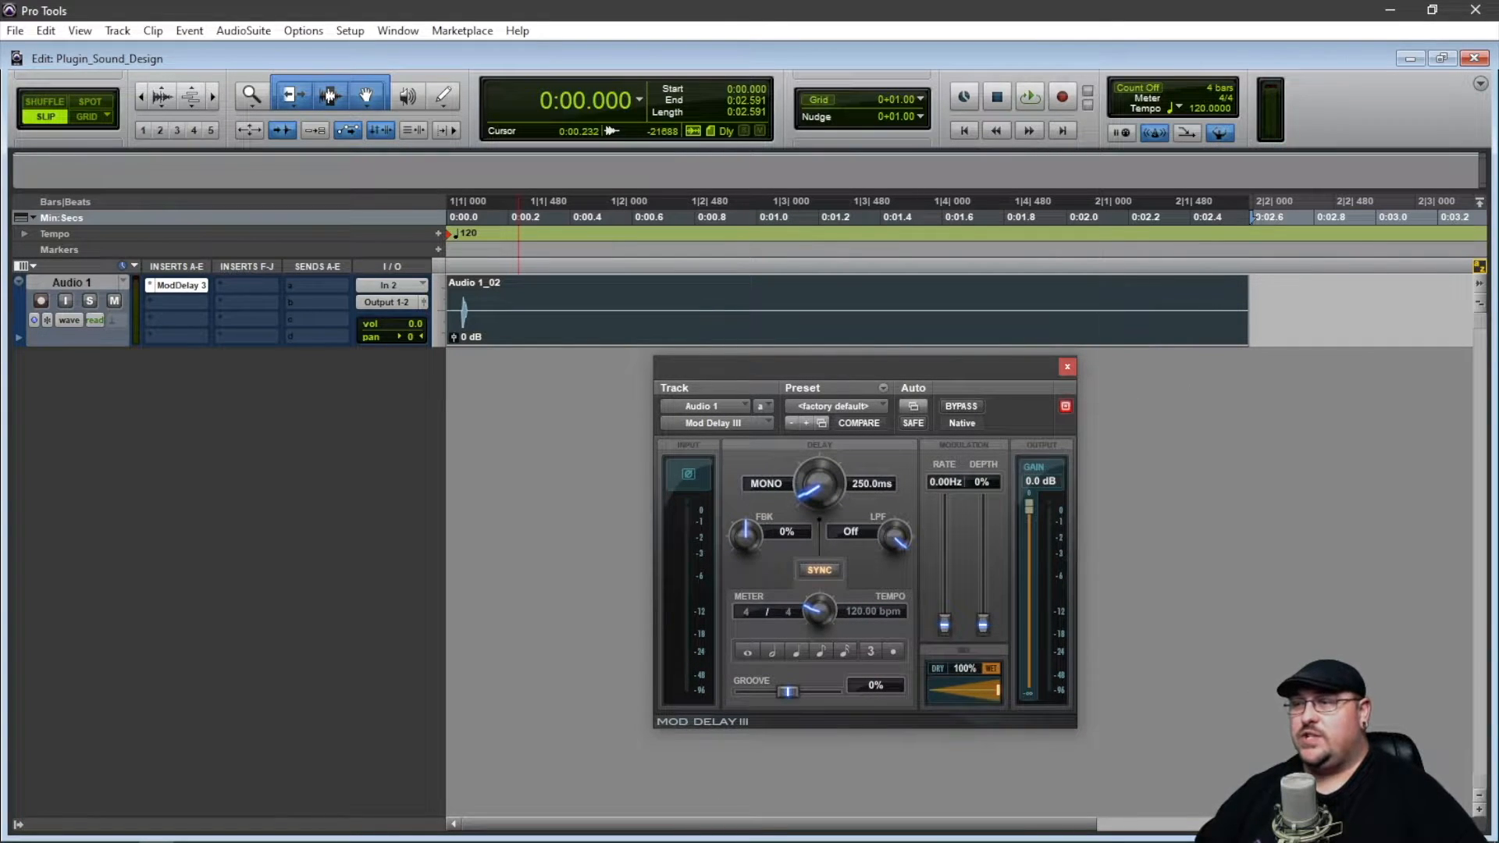
Load the Undersea preset in Mod Delay III and play the clip through it.
left_click(846, 406)
left_click(889, 789)
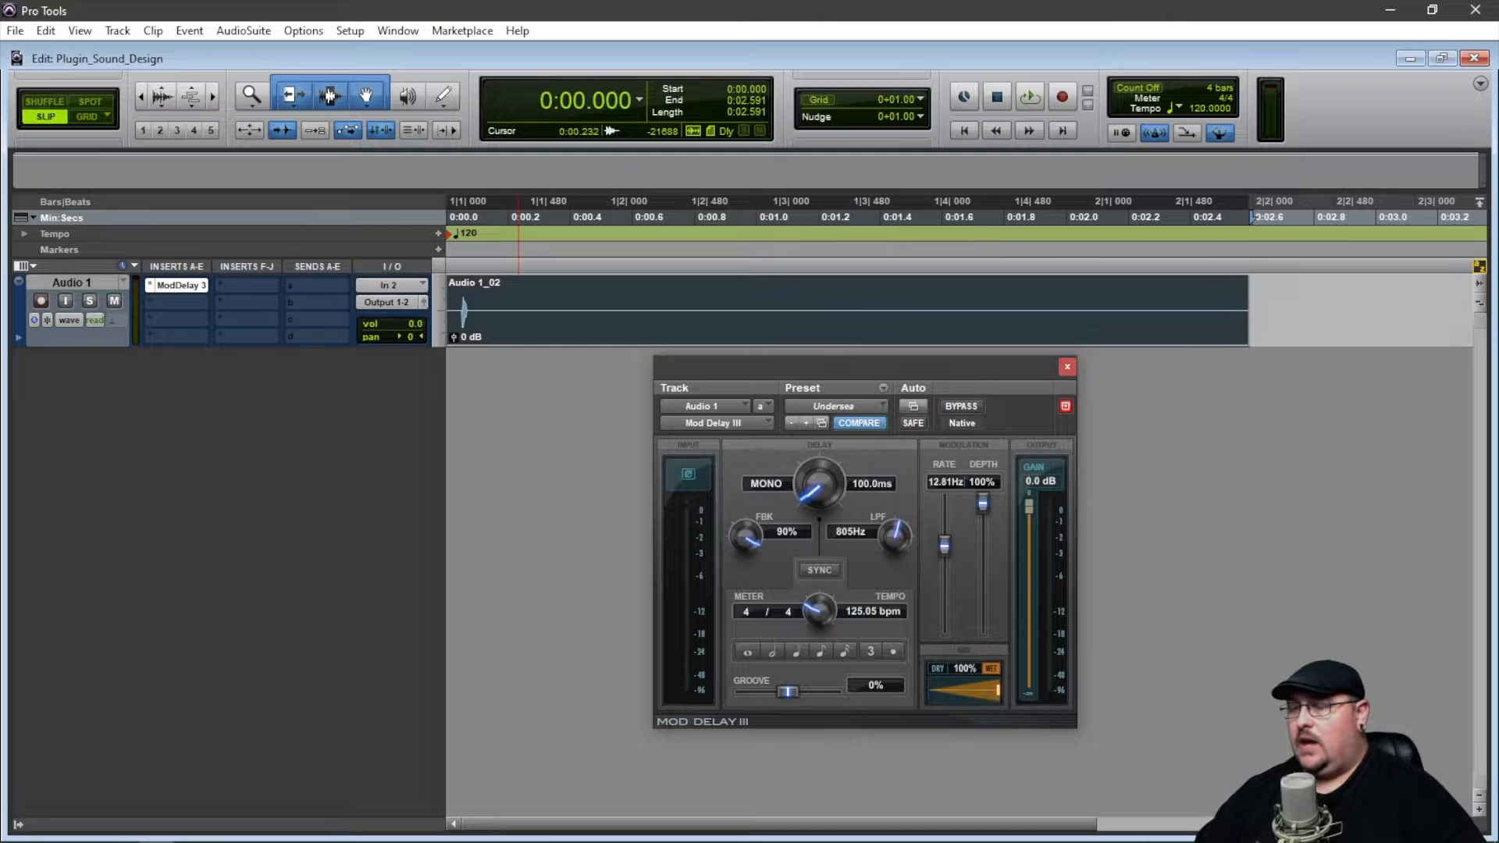
key("space")
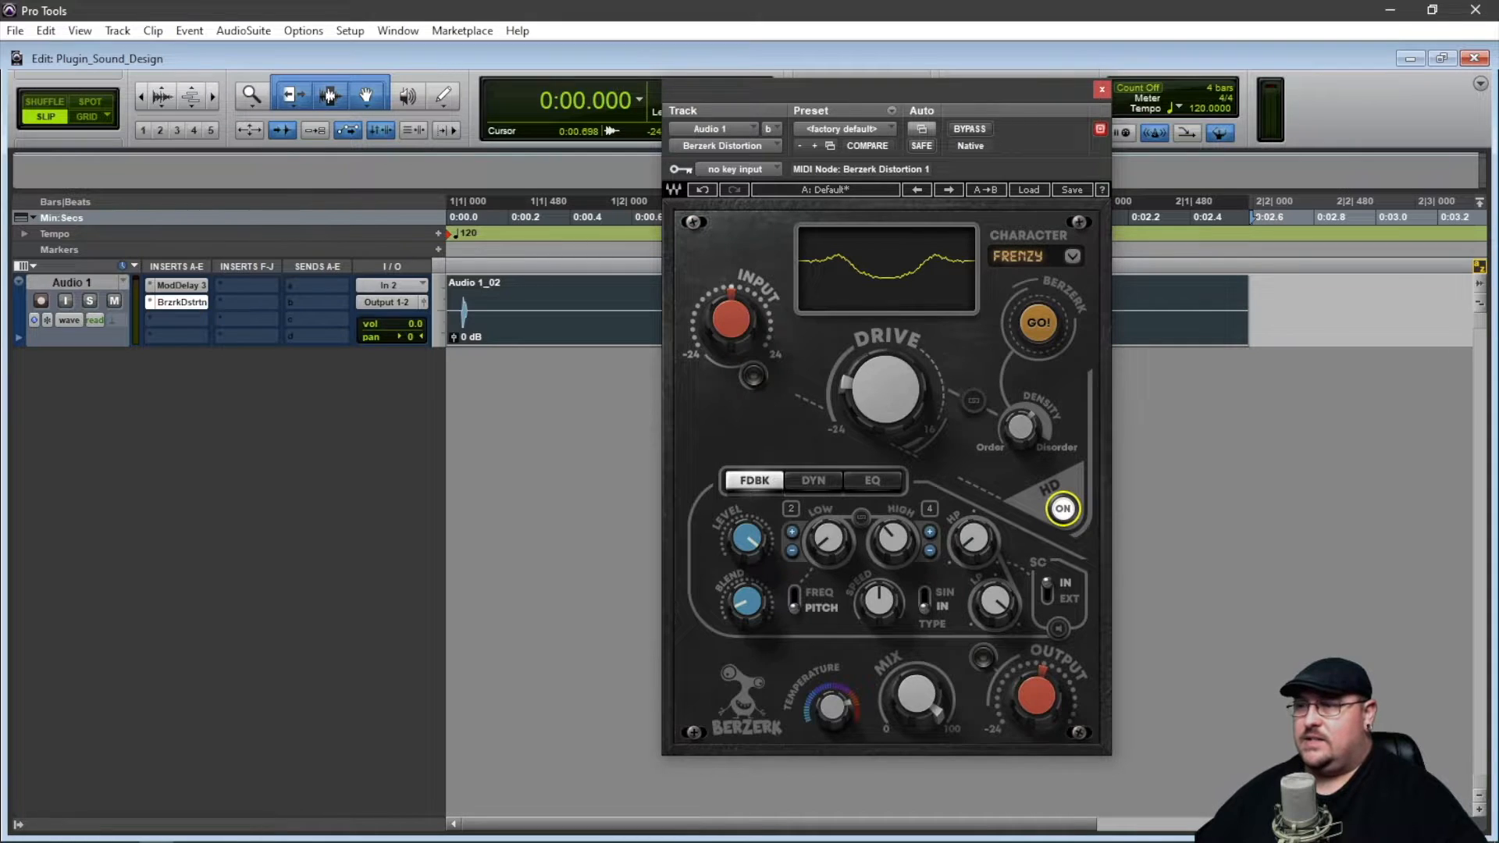
Audition the clip through the Berzerk Distortion, MConvolutionEZ and MComb inserts, keeping the waveform in view during playback.
key("space")
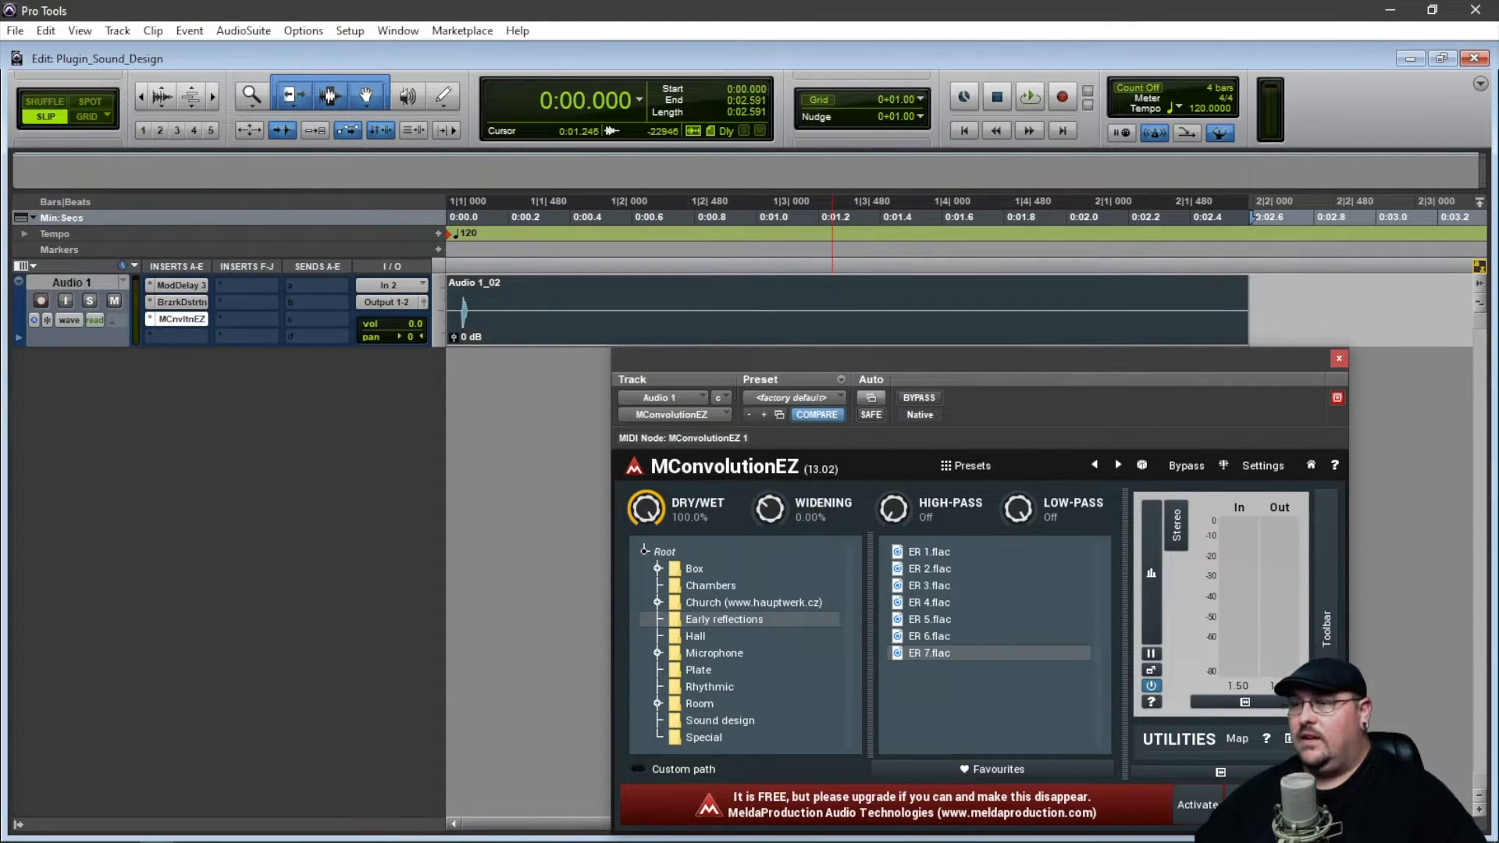
left_click_drag(868, 360, 830, 178)
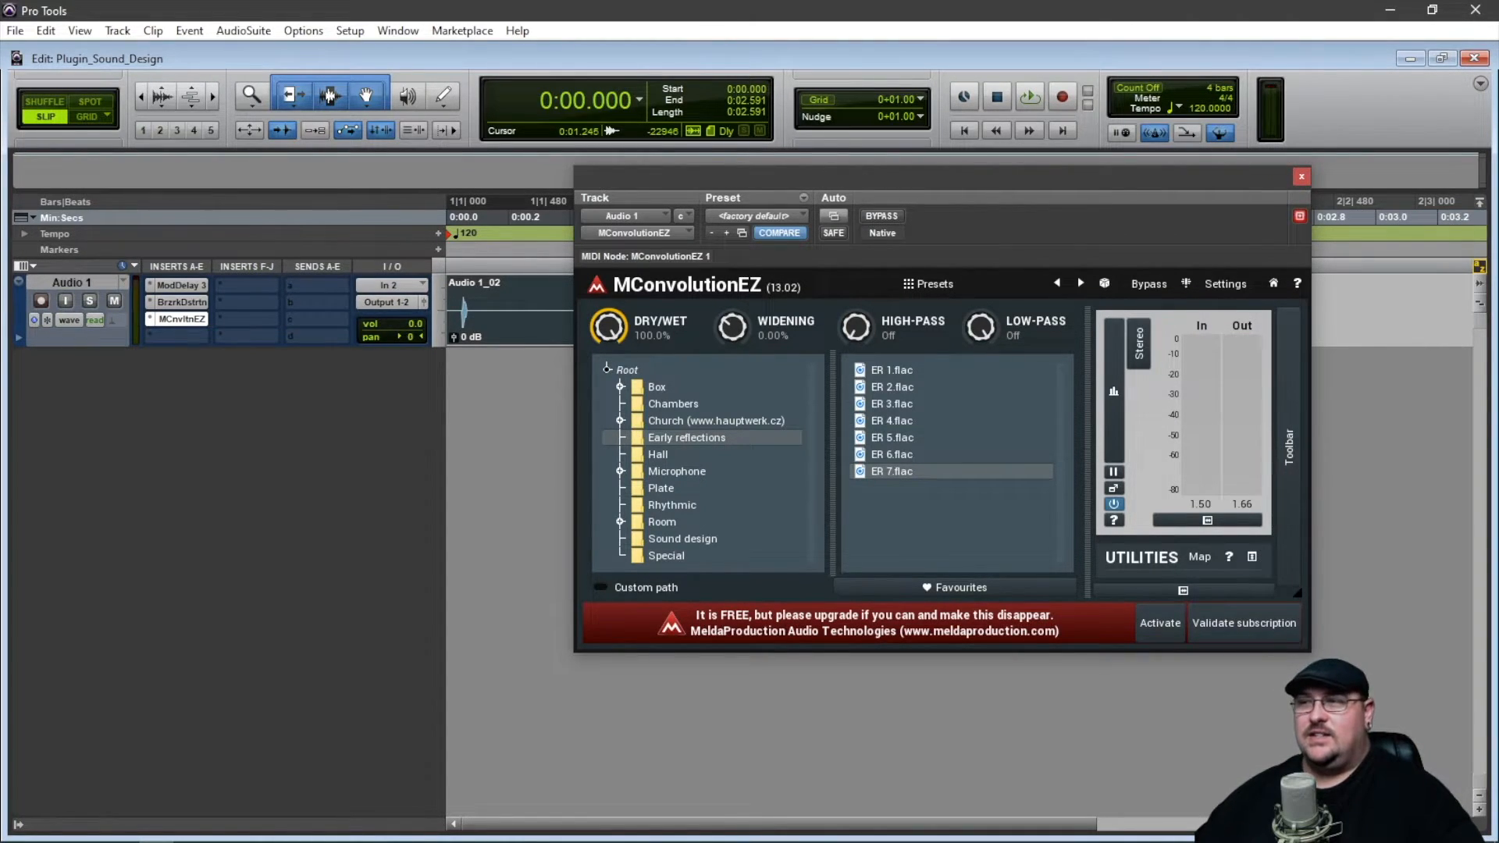
left_click_drag(897, 180, 921, 363)
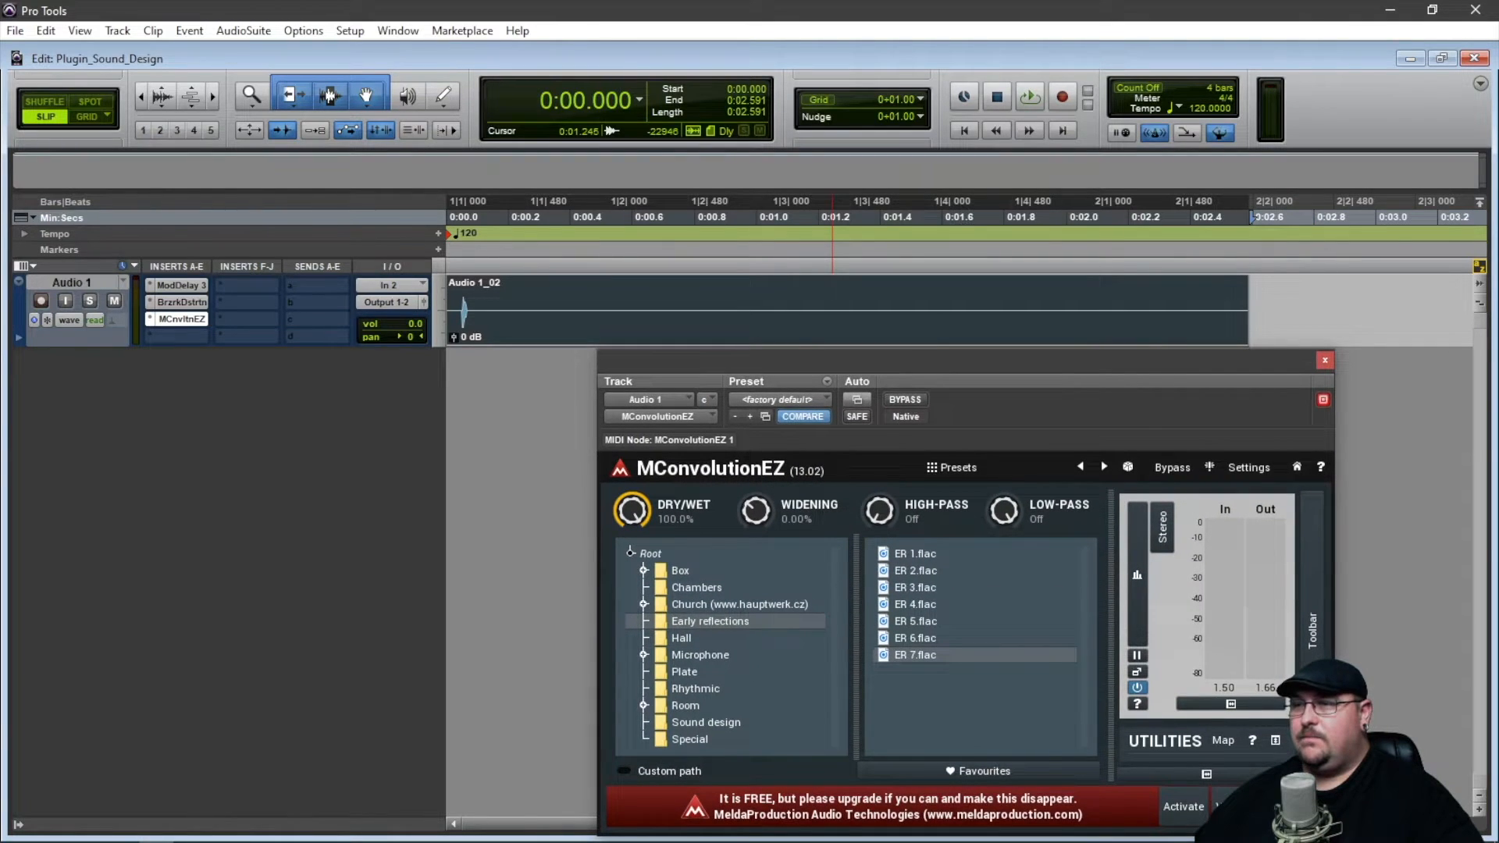
key("space")
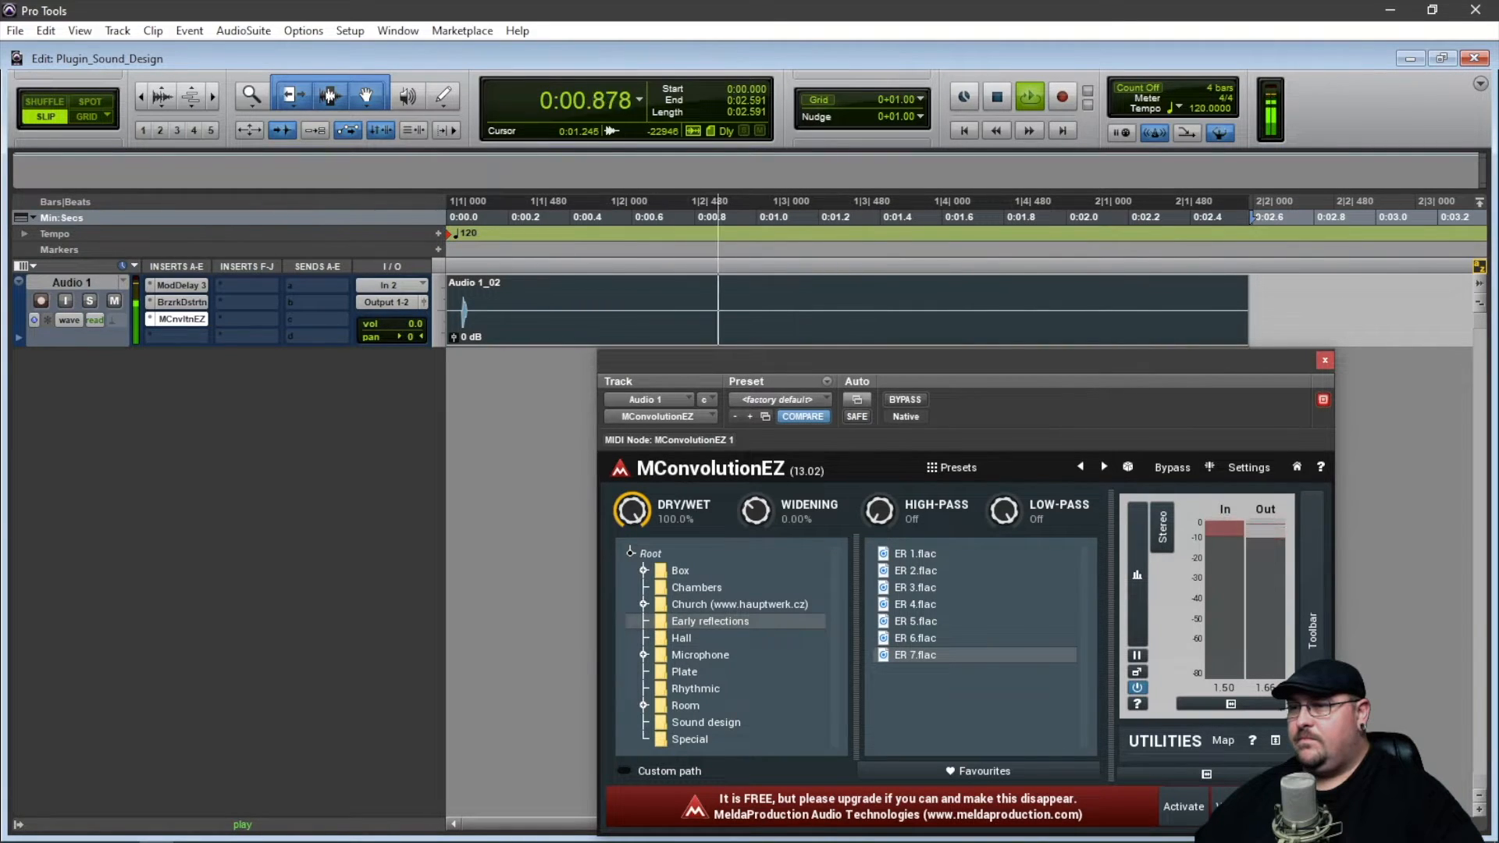
key("space")
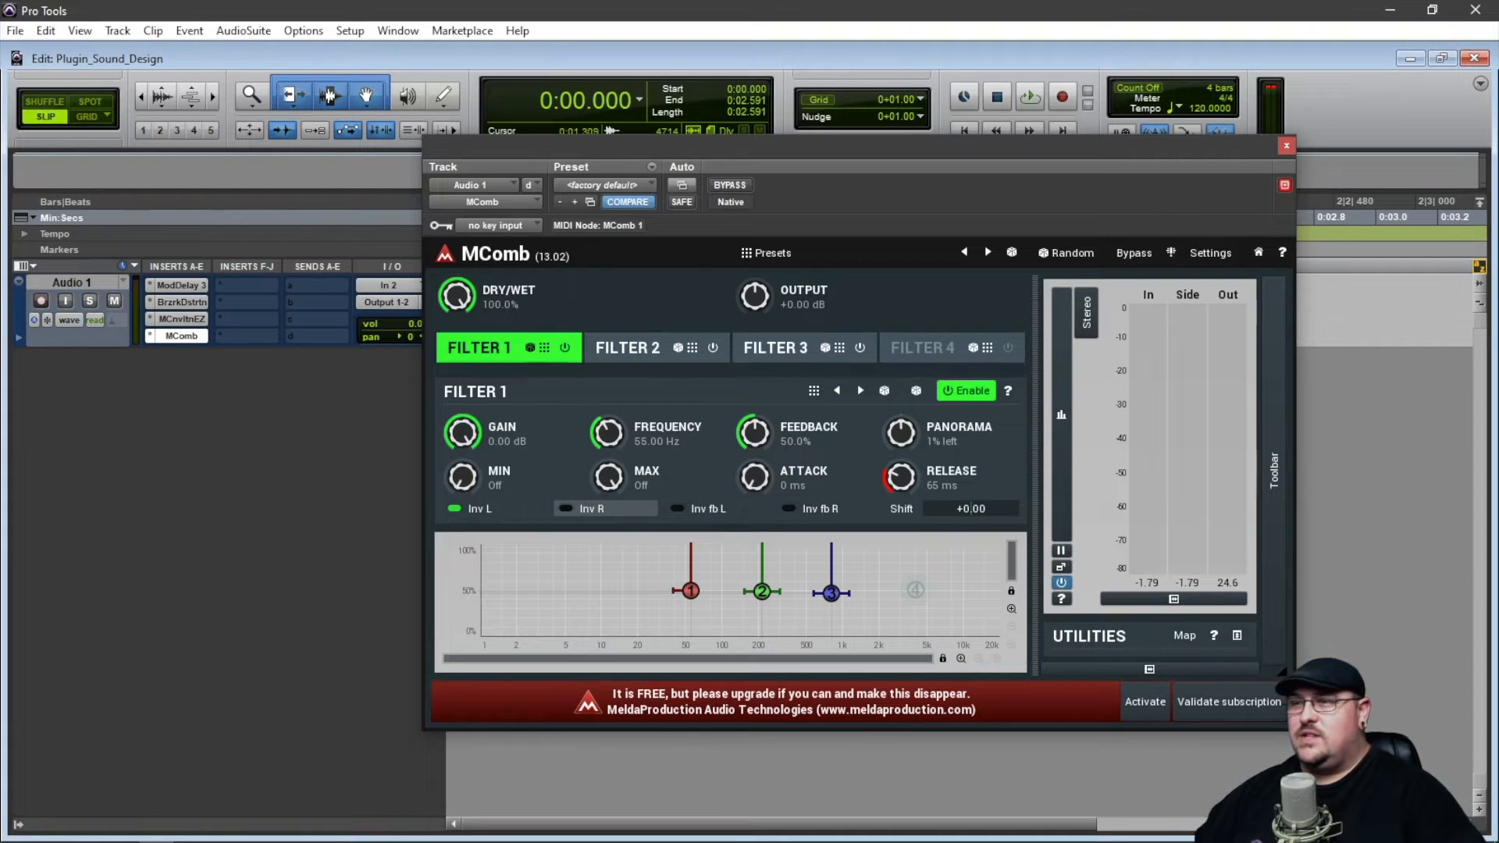
key("space")
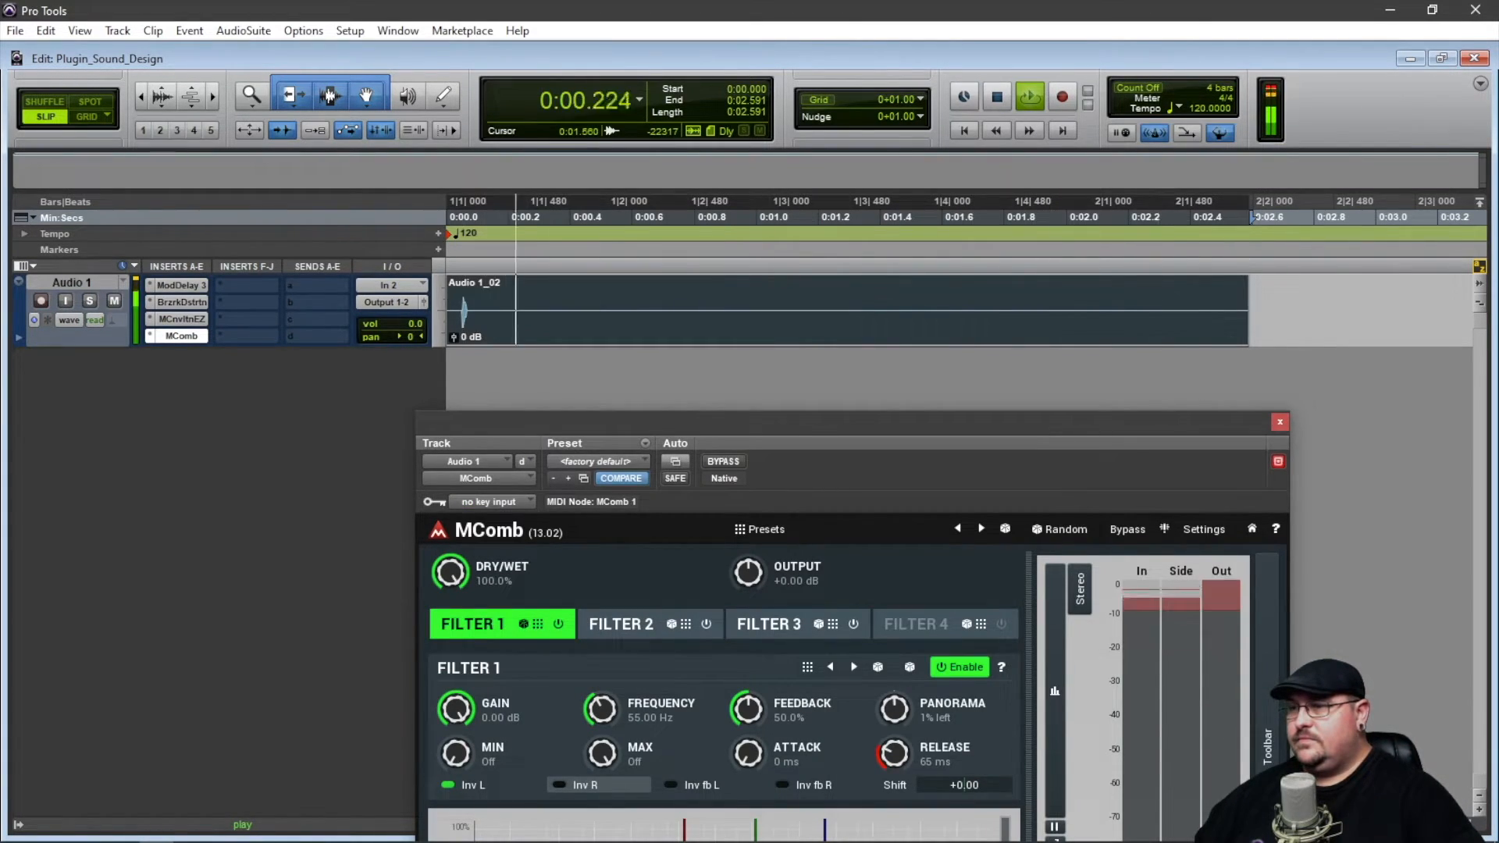
left_click_drag(871, 428, 871, 318)
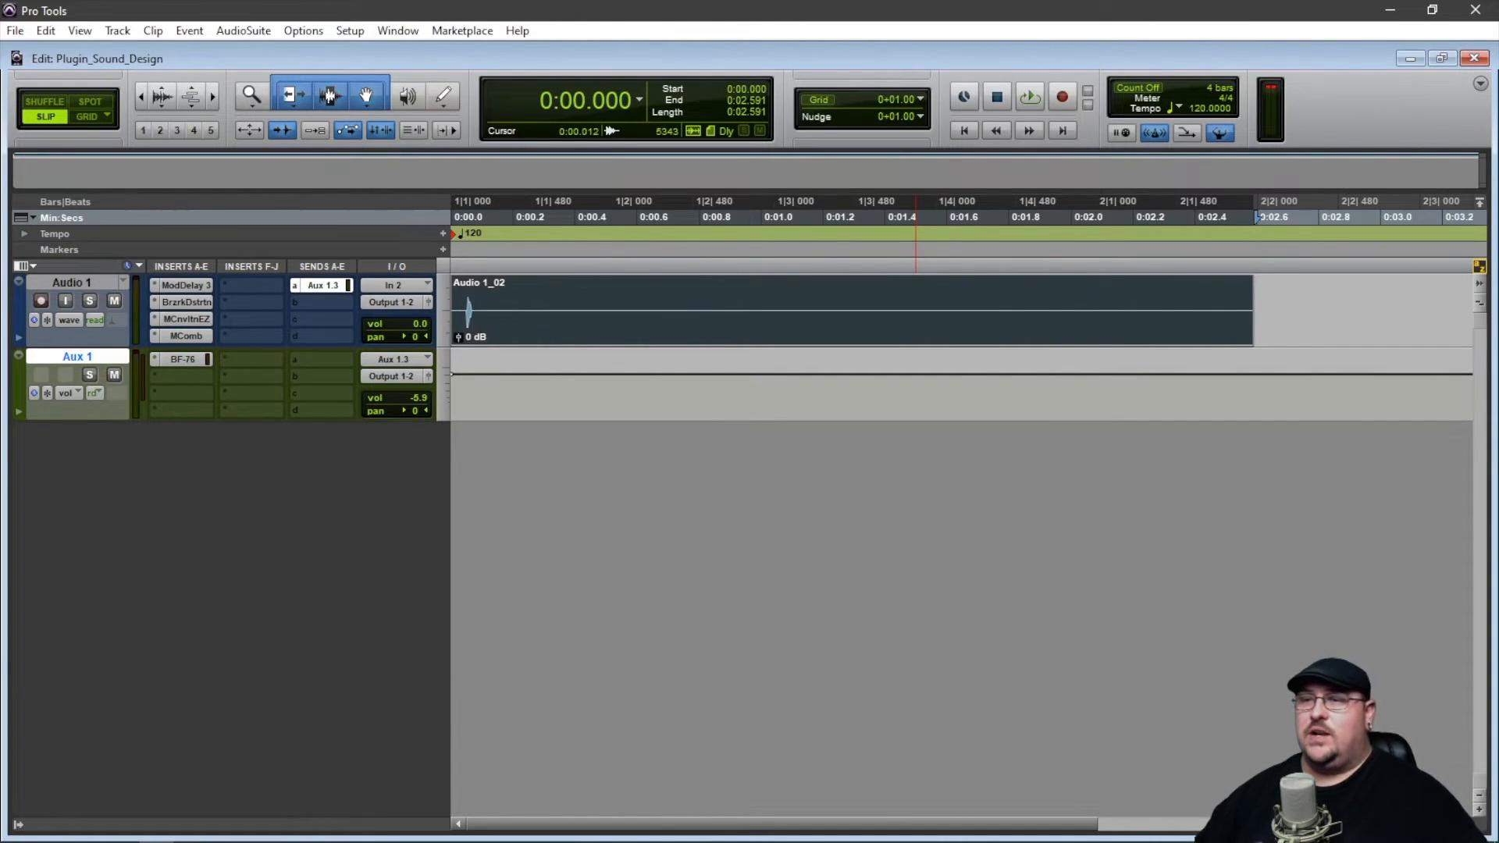
Open the BF-76 limiter on Aux 1 and compare playback with the aux track muted and unmuted.
left_click(182, 359)
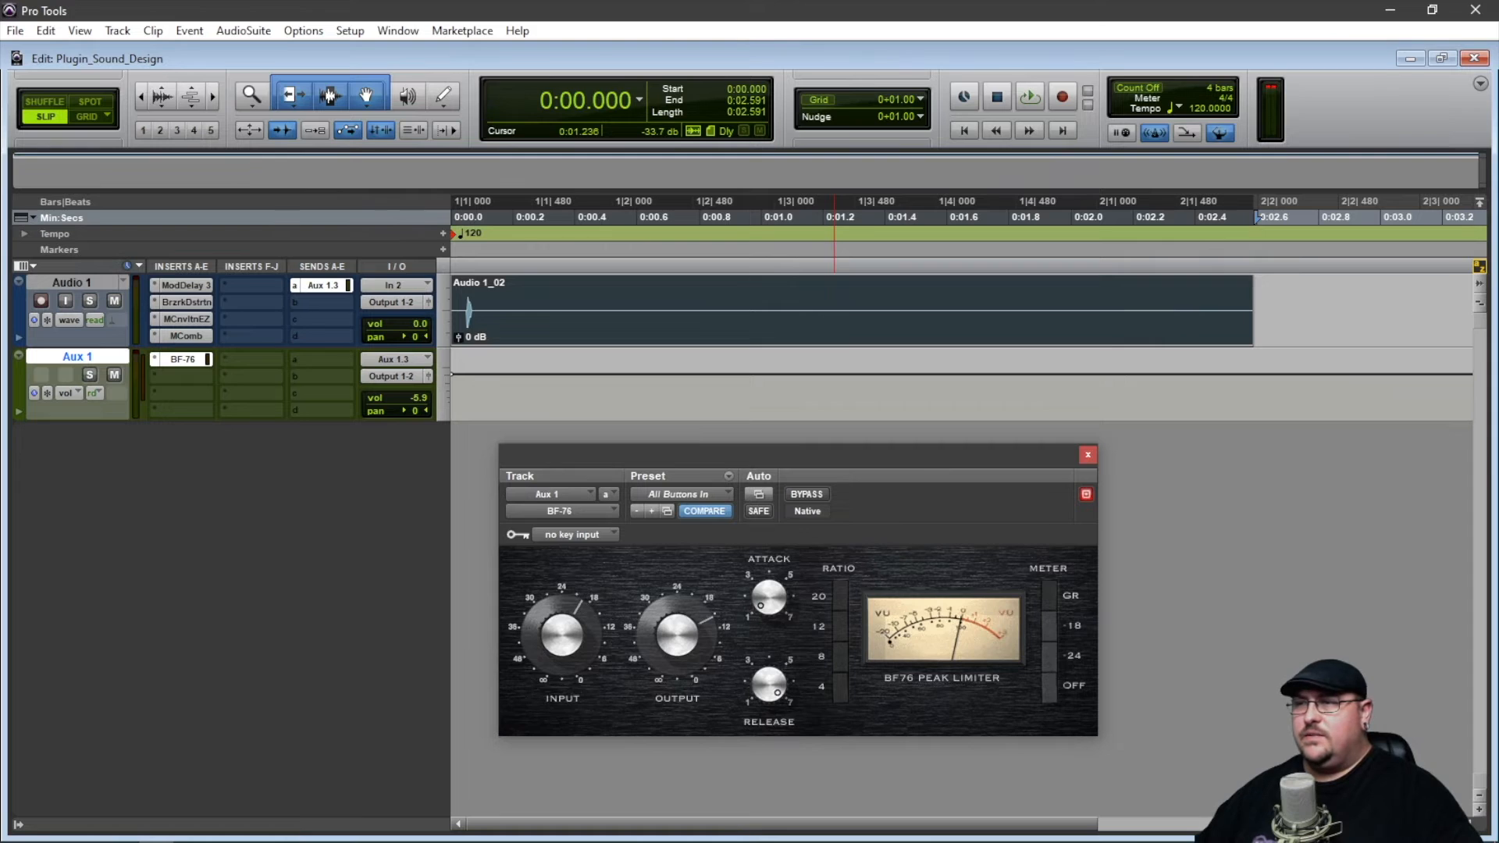
key("space")
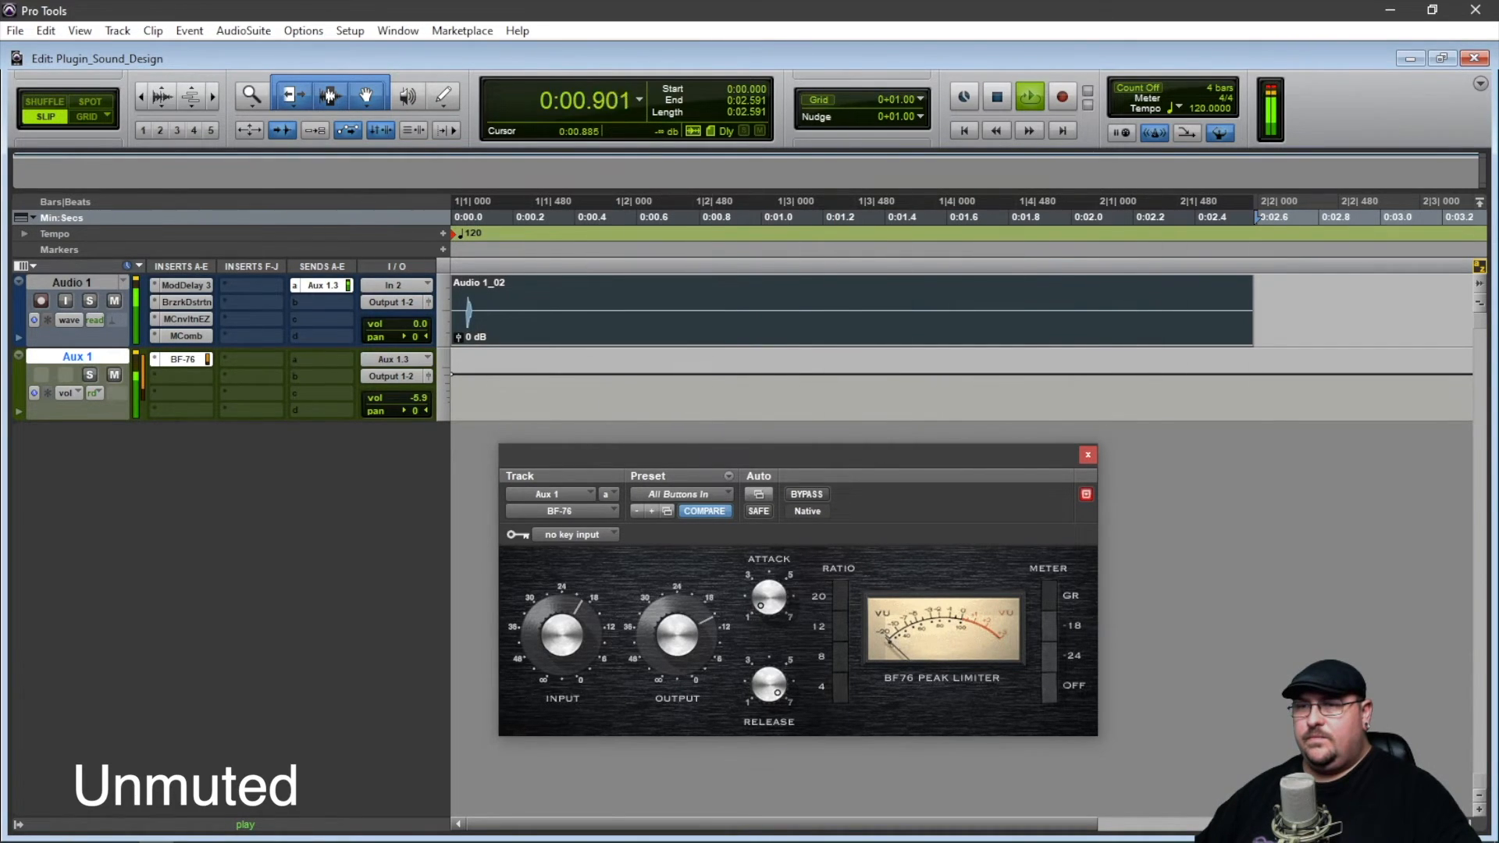
key("shift+m")
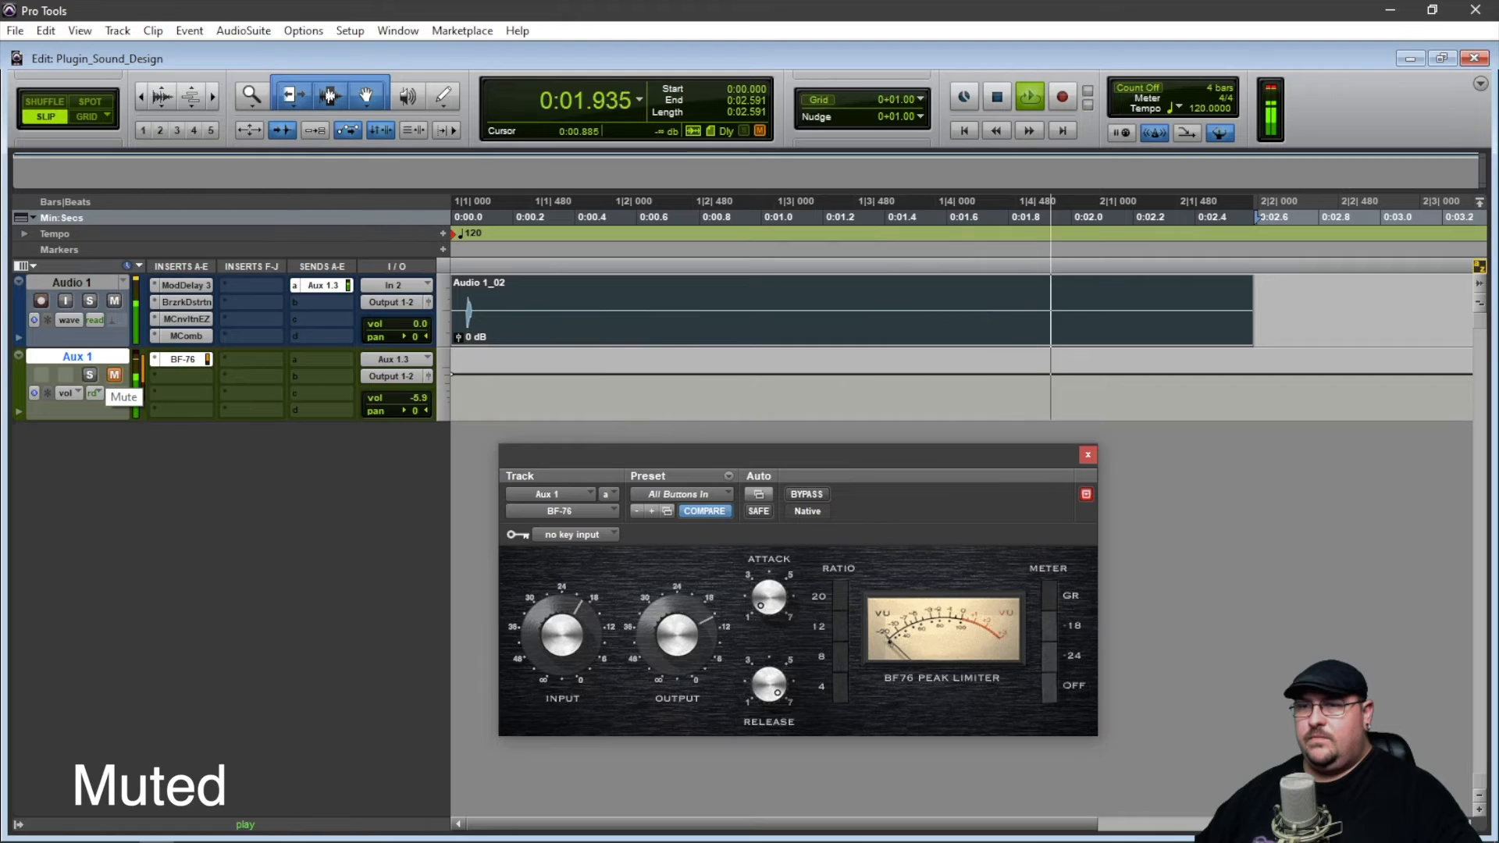
key("shift+m")
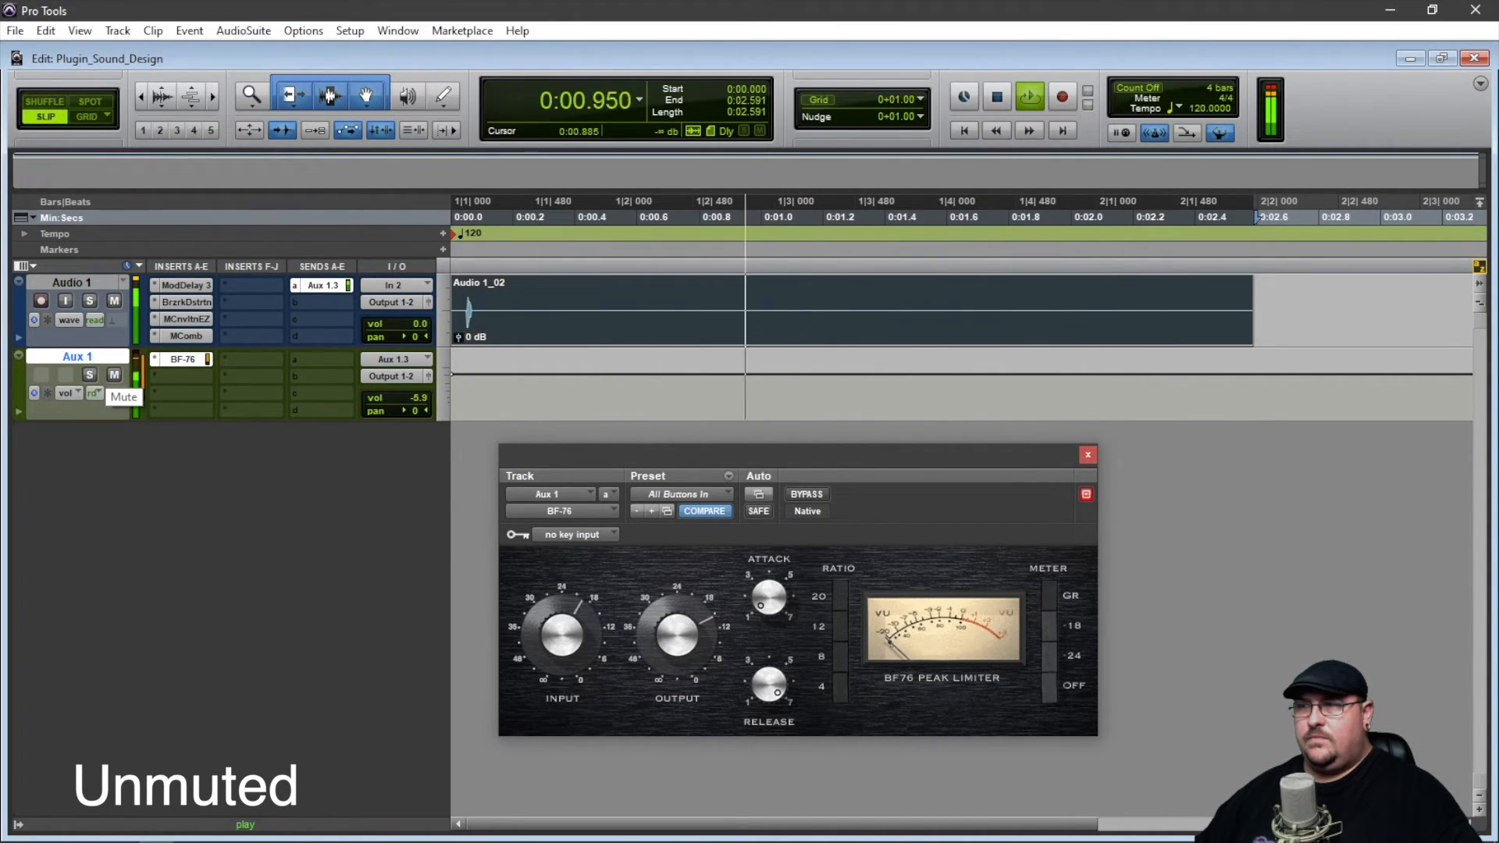
key("space")
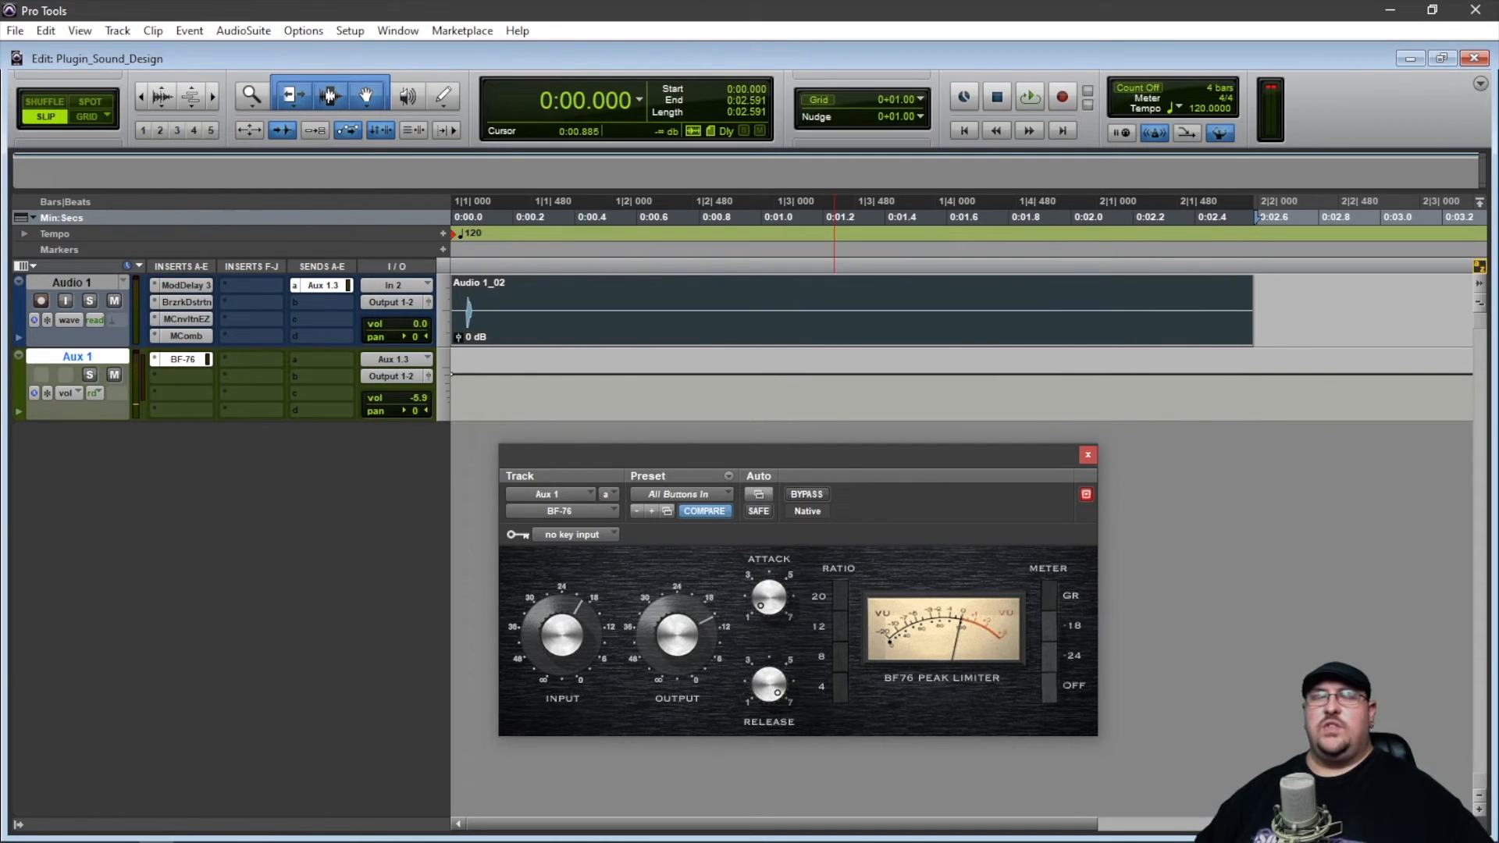